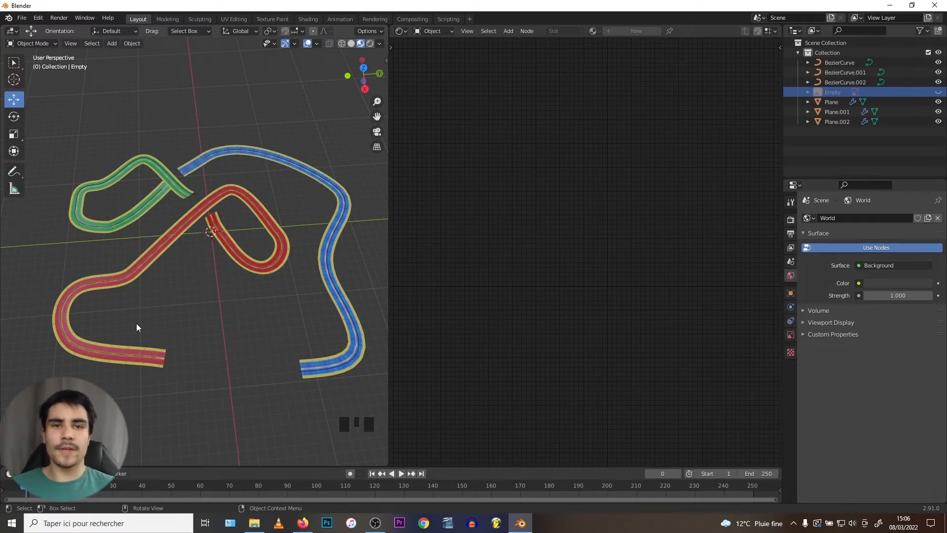
middle_drag(168, 363, 193, 317)
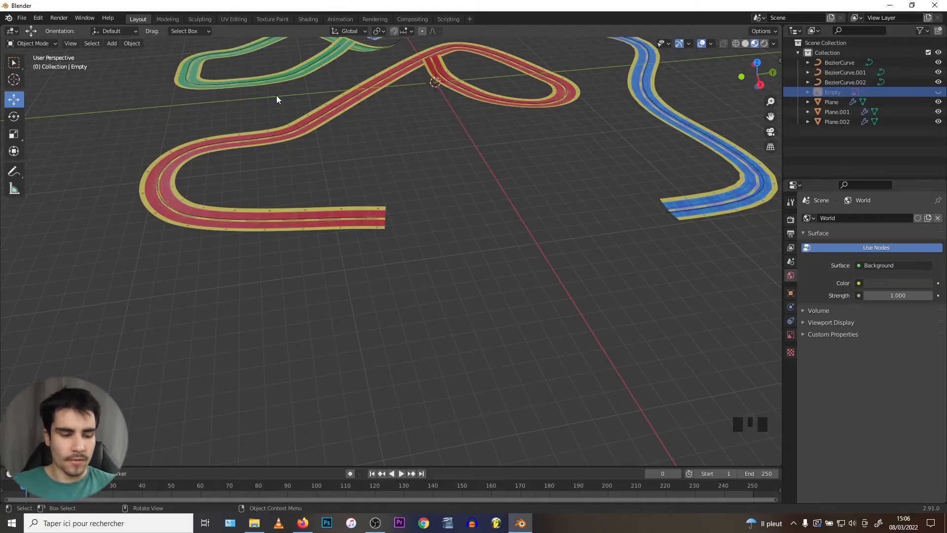
shift+middle_drag(285, 91, 259, 237)
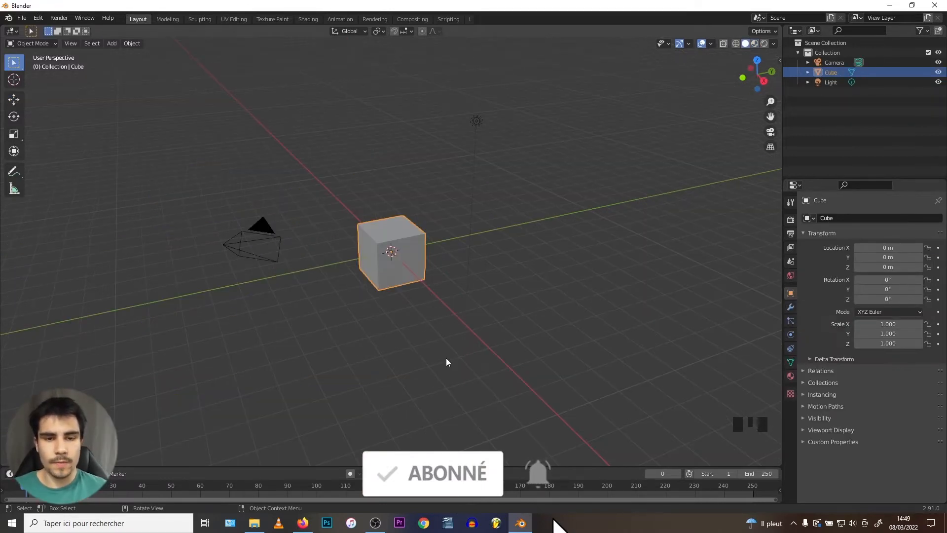
Delete all objects of the default scene and add a mesh plane at the origin
key(a)
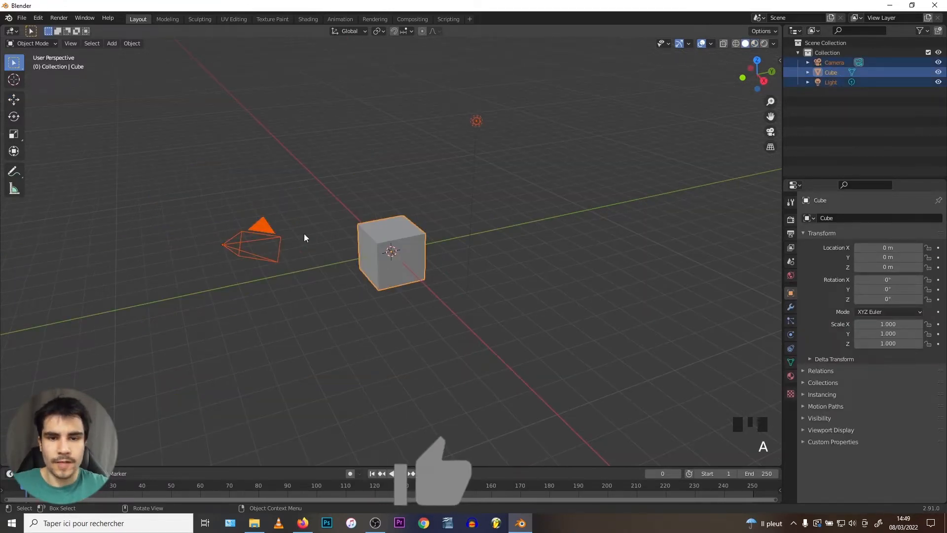
key(Delete)
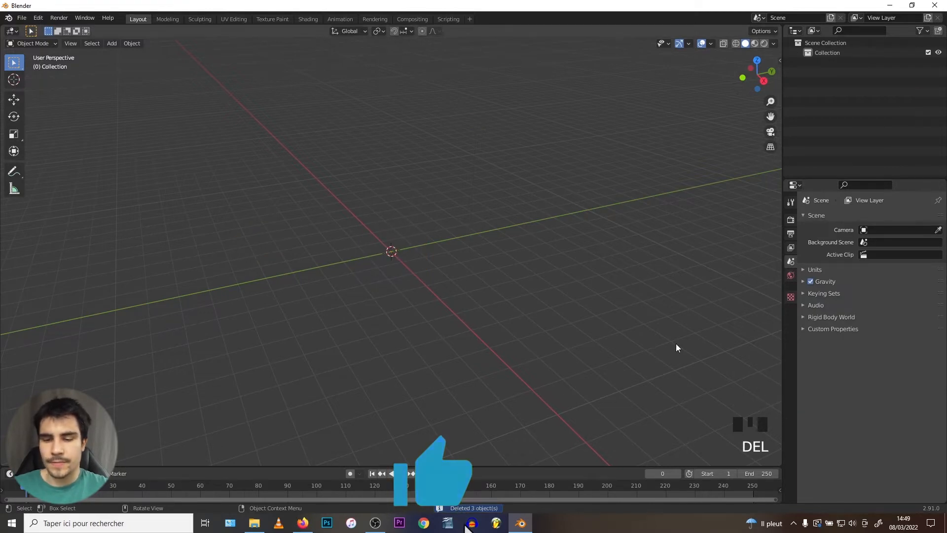
scroll(412, 284, up, 5)
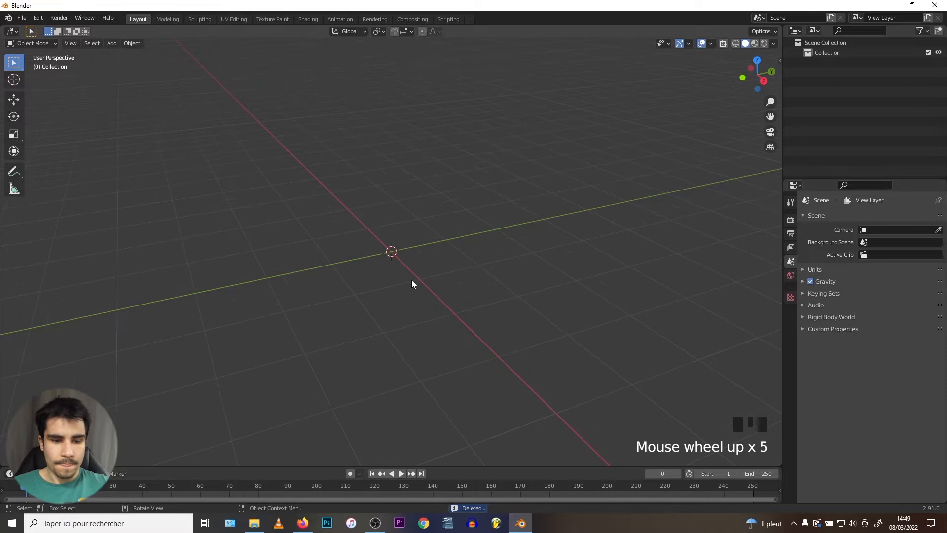
key(shift+a)
mouse_move(412, 281)
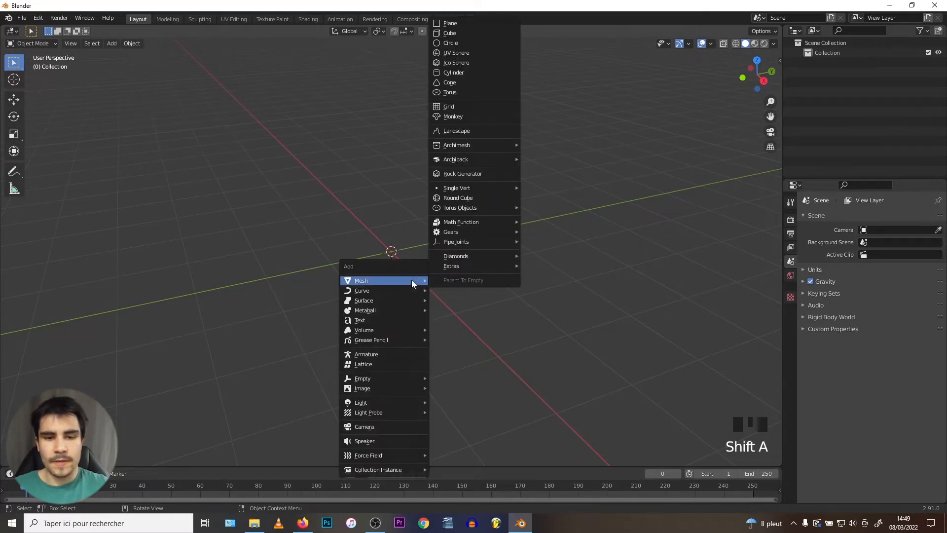
click(449, 23)
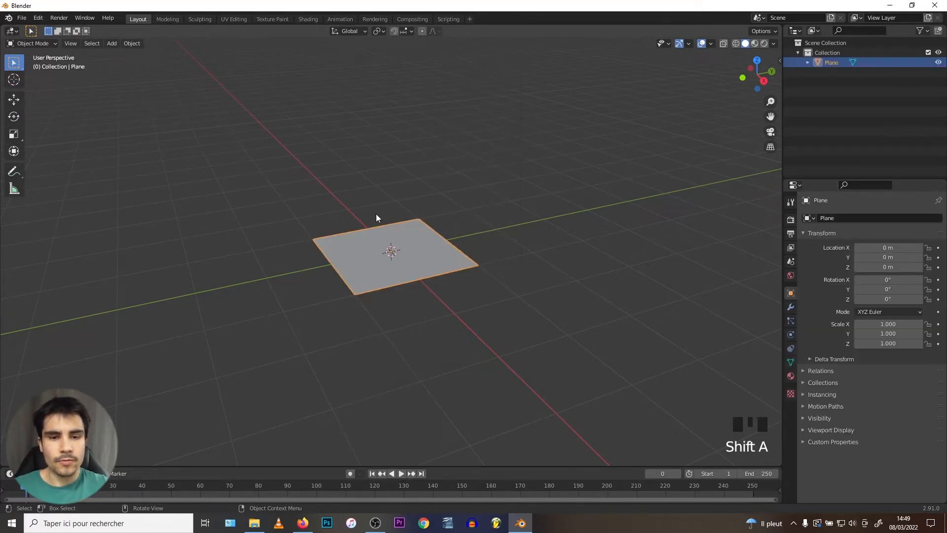
Add a Bezier curve at the origin and scale it up uniformly until it extends well beyond both sides of the plane
key(shift+a)
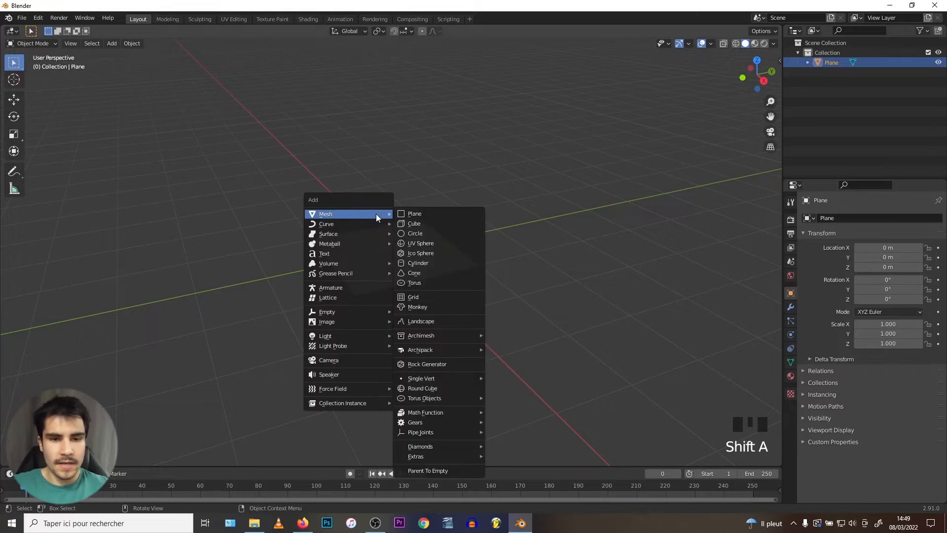
mouse_move(369, 223)
click(418, 224)
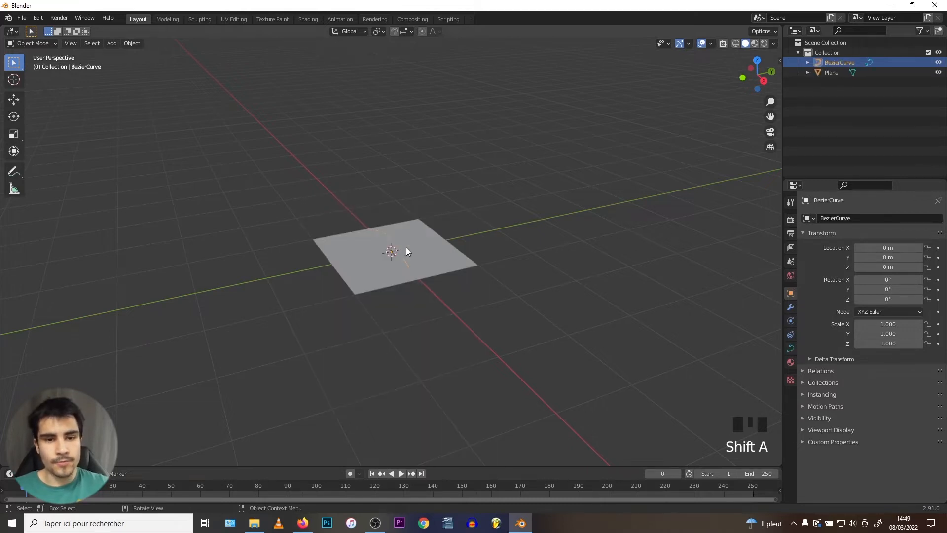
scroll(406, 247, up, 3)
middle_drag(407, 247, 350, 281)
scroll(363, 266, up, 2)
scroll(363, 267, down, 5)
key(s)
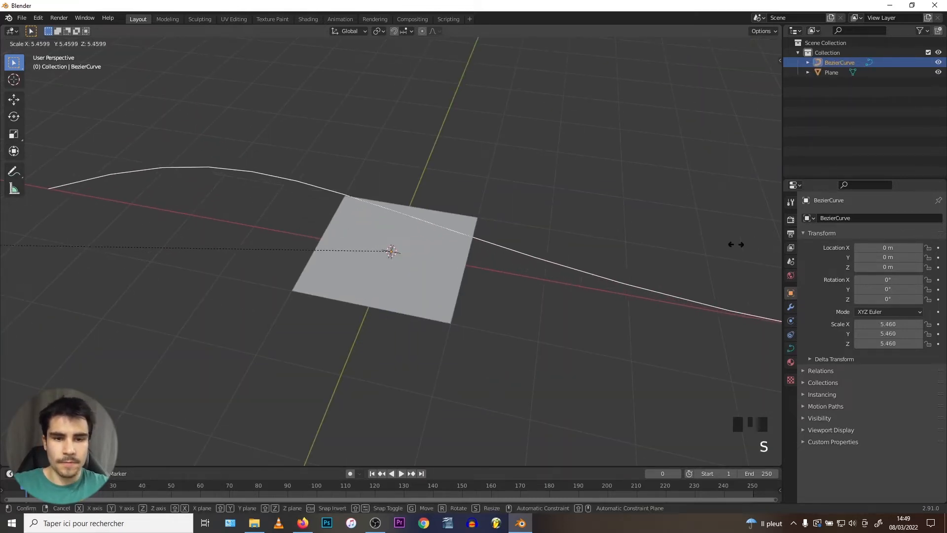
click(562, 240)
Add a Curve modifier to the plane with BezierCurve as its curve object
scroll(407, 250, down, 3)
middle_drag(371, 226, 364, 258)
click(368, 280)
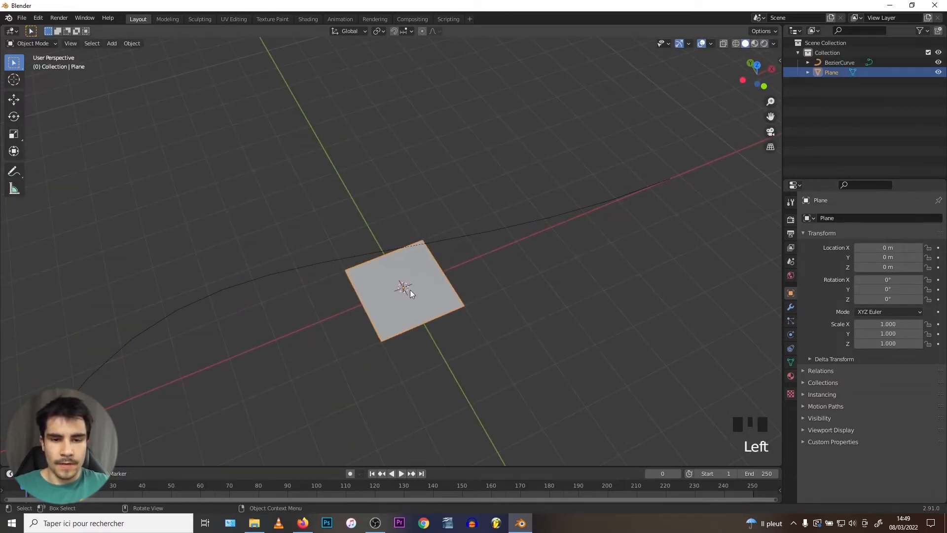
click(790, 307)
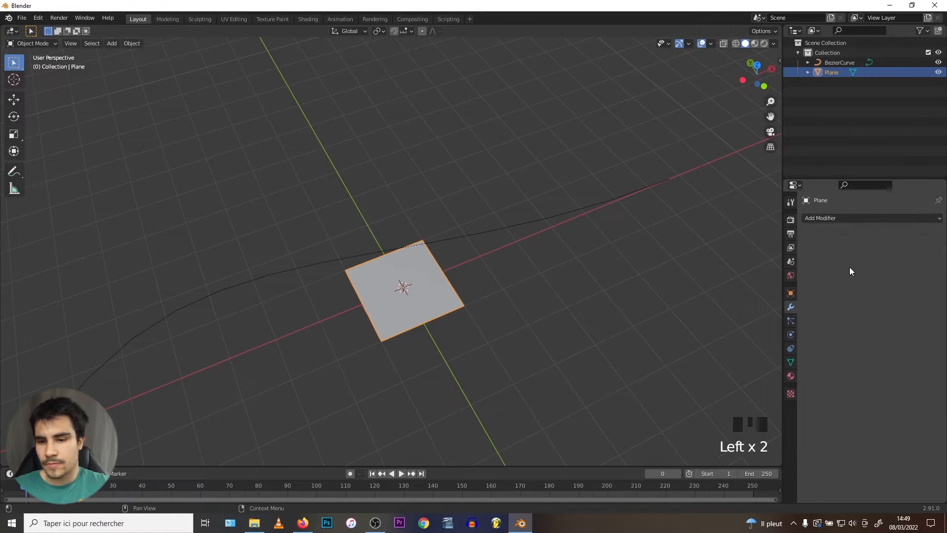
click(848, 219)
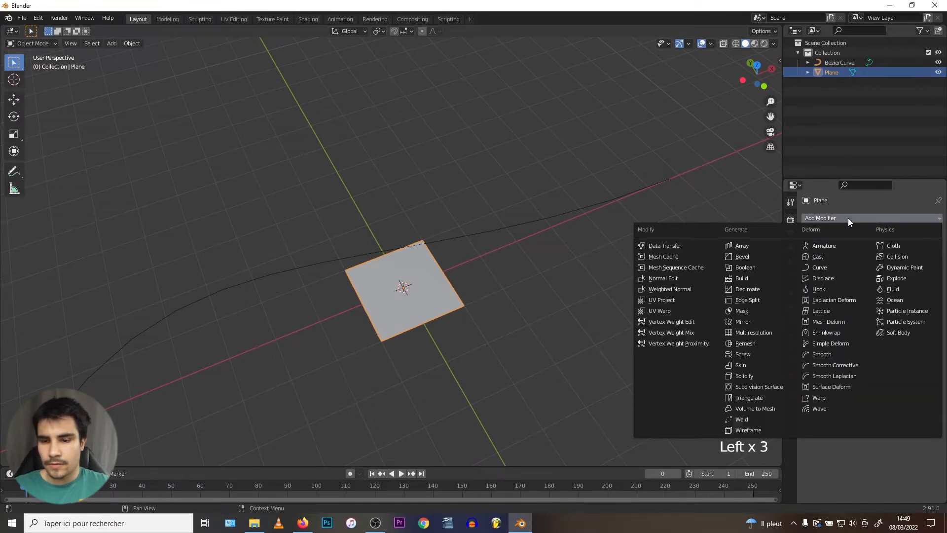
click(820, 268)
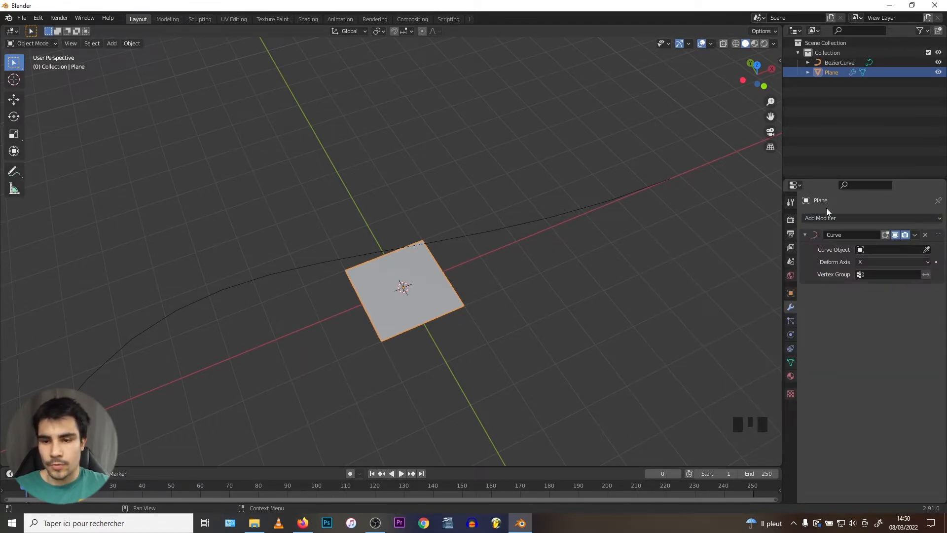
click(926, 249)
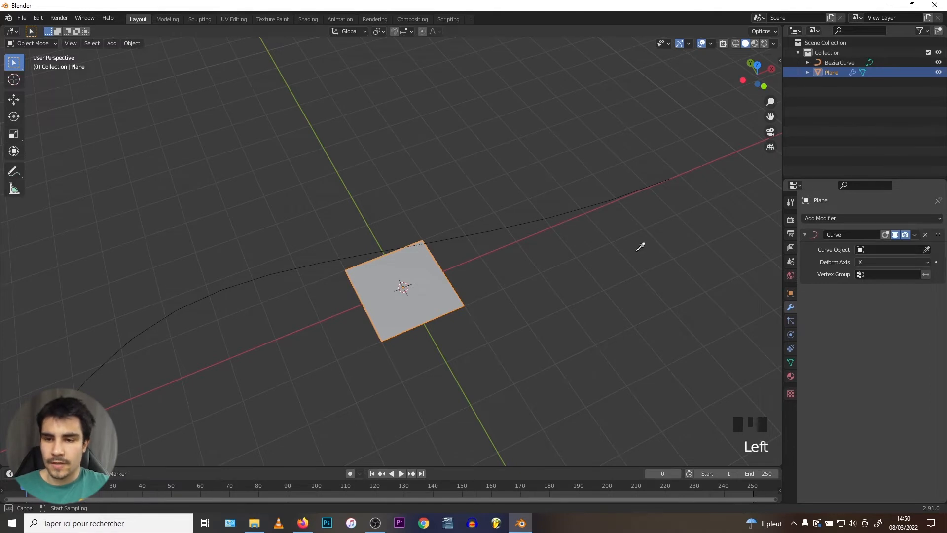
click(509, 225)
Add an Array modifier to the plane with a fixed count of 5
scroll(336, 298, down, 1)
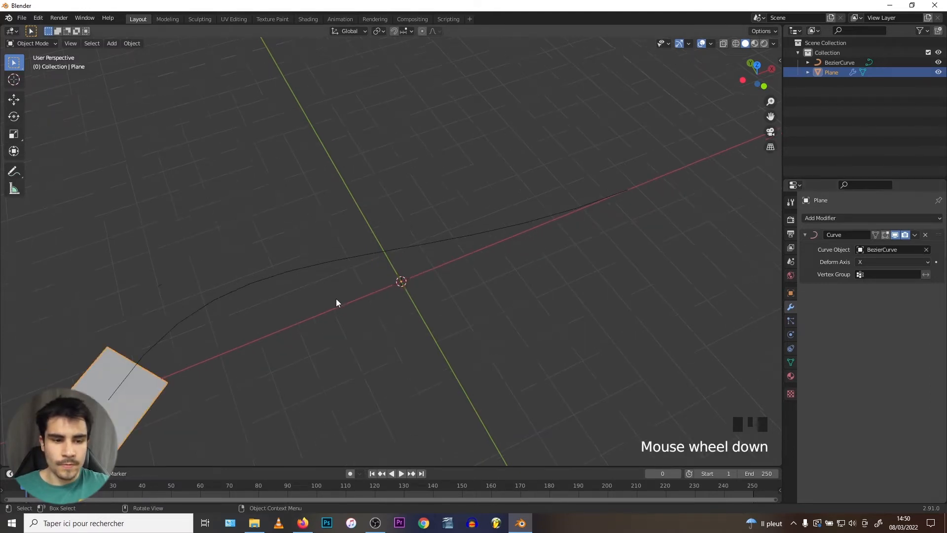
middle_drag(75, 359, 139, 238)
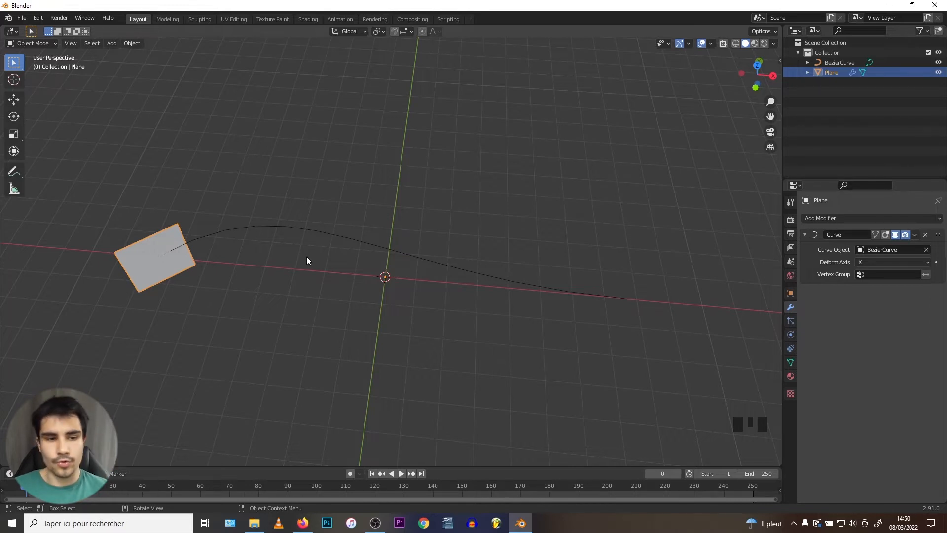
click(825, 217)
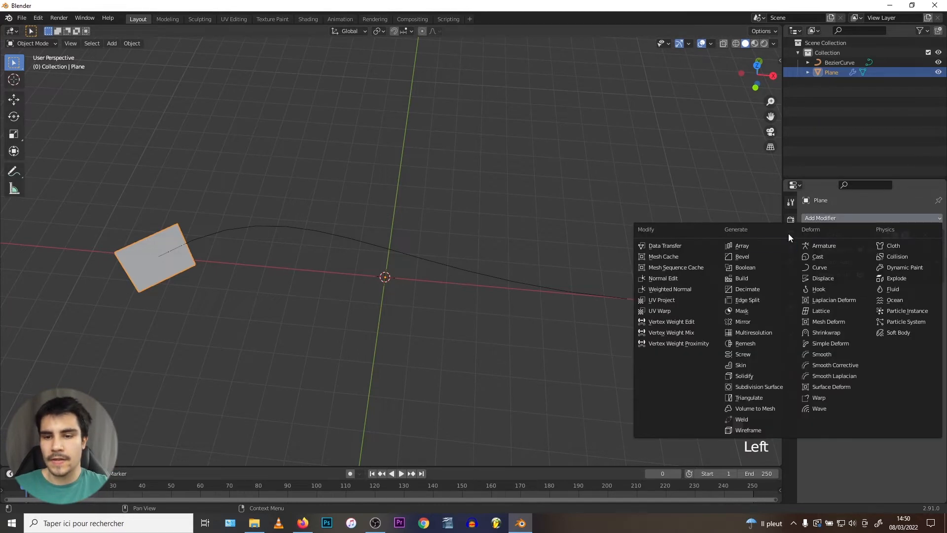
click(755, 242)
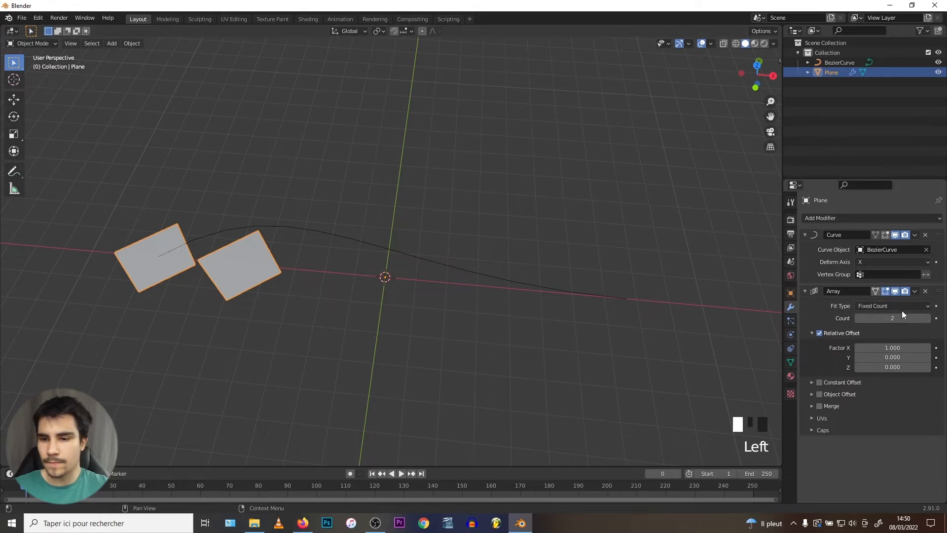
drag(905, 314, 925, 316)
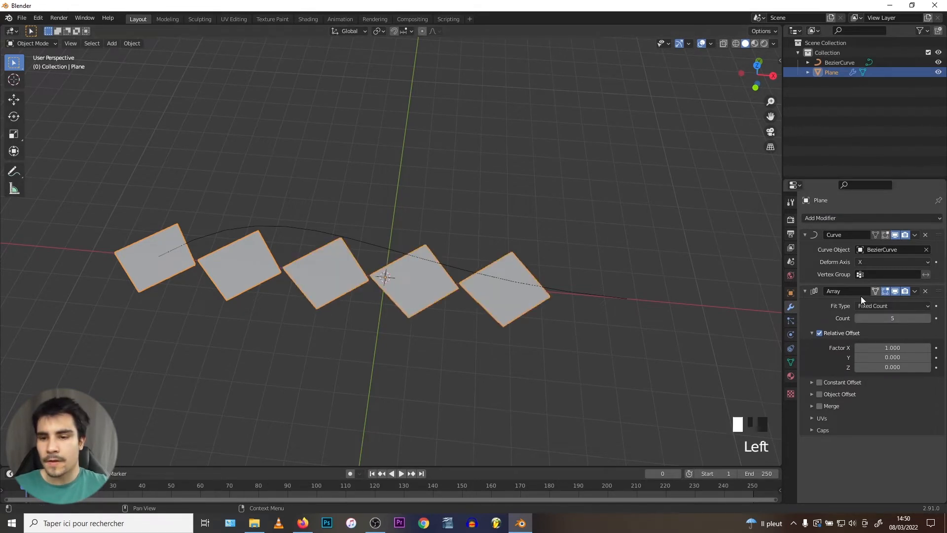
Compare both orders of the plane's modifiers and leave the Array modifier above the Curve modifier
drag(938, 291, 941, 235)
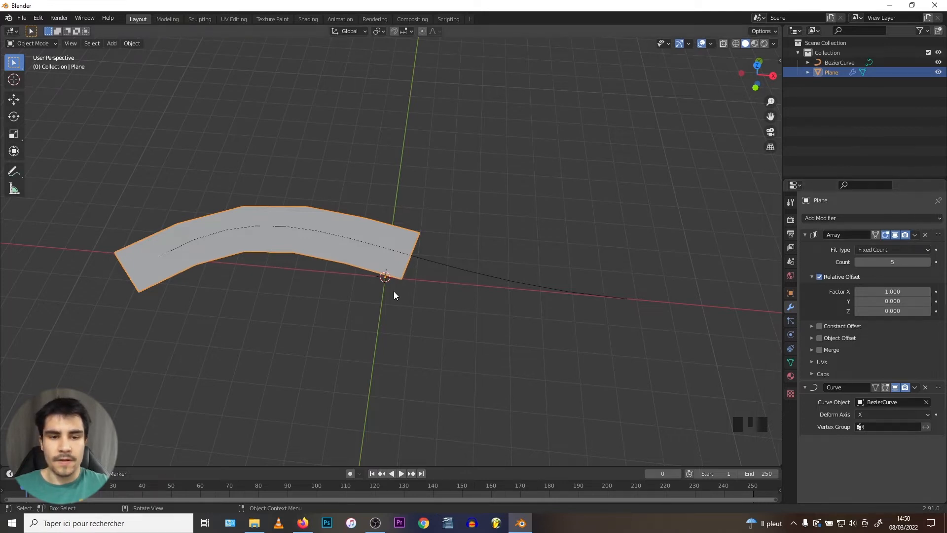
drag(940, 234, 941, 302)
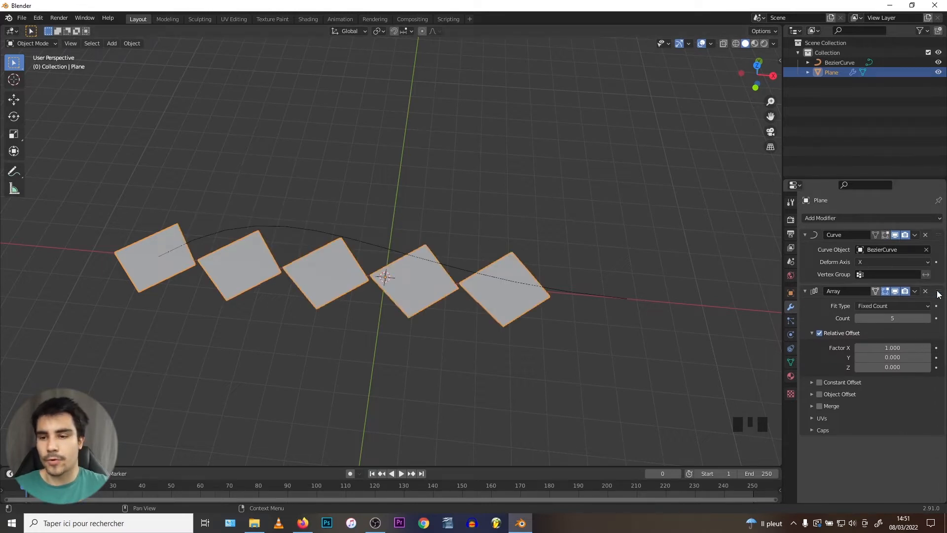
drag(940, 291, 939, 237)
Set the Array modifier's count to 16 to extend the strip along the curve
drag(875, 251, 903, 261)
middle_drag(472, 268, 249, 258)
scroll(250, 257, up, 2)
scroll(250, 257, down, 1)
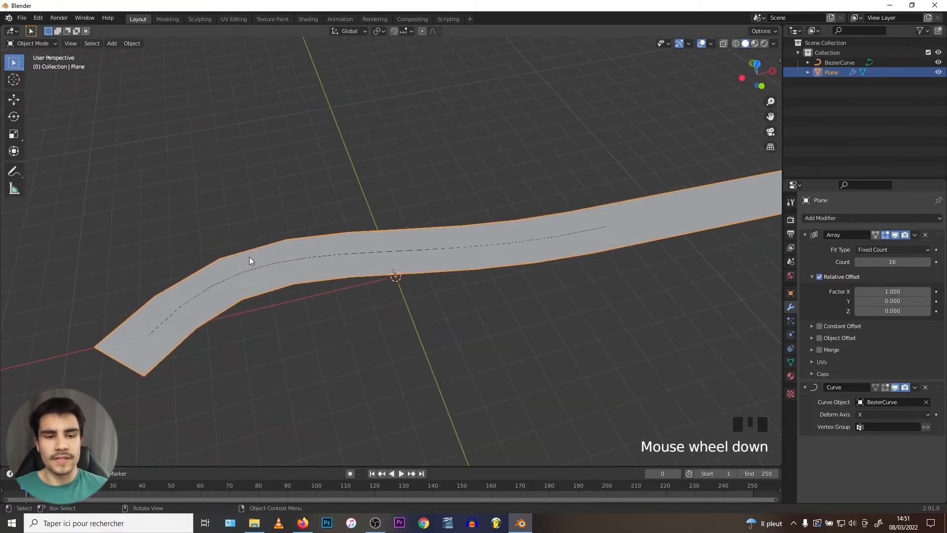
Add several evenly spaced crosswise loop cuts to the plane's mesh so the strip bends smoothly along the curve
scroll(255, 273, up, 4)
shift+middle_drag(256, 273, 317, 237)
scroll(332, 271, down, 1)
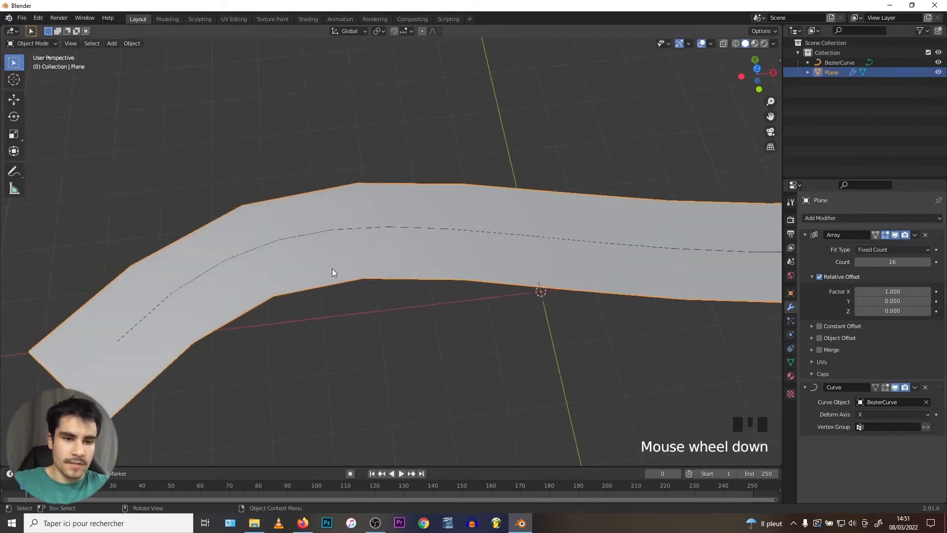
scroll(441, 246, down, 1)
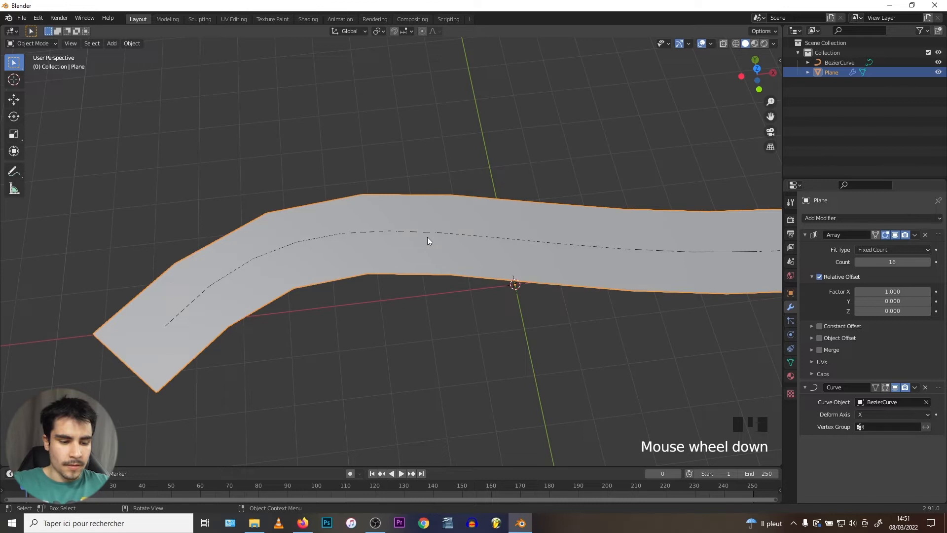
key(Tab)
key(ctrl+r)
scroll(499, 252, up, 2)
click(500, 252)
right_click(499, 252)
key(Tab)
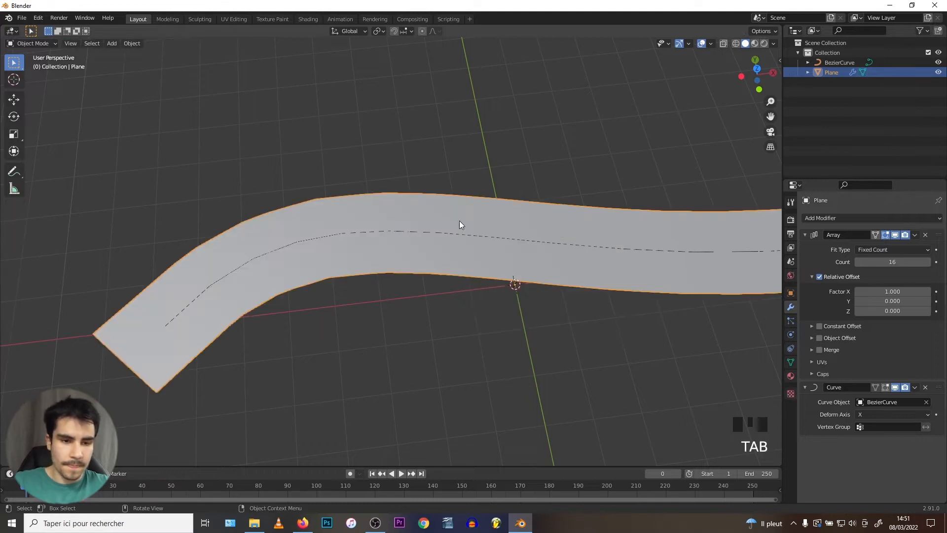
Add one centred lengthwise loop cut along the middle of the plane's mesh
middle_drag(391, 260, 350, 240)
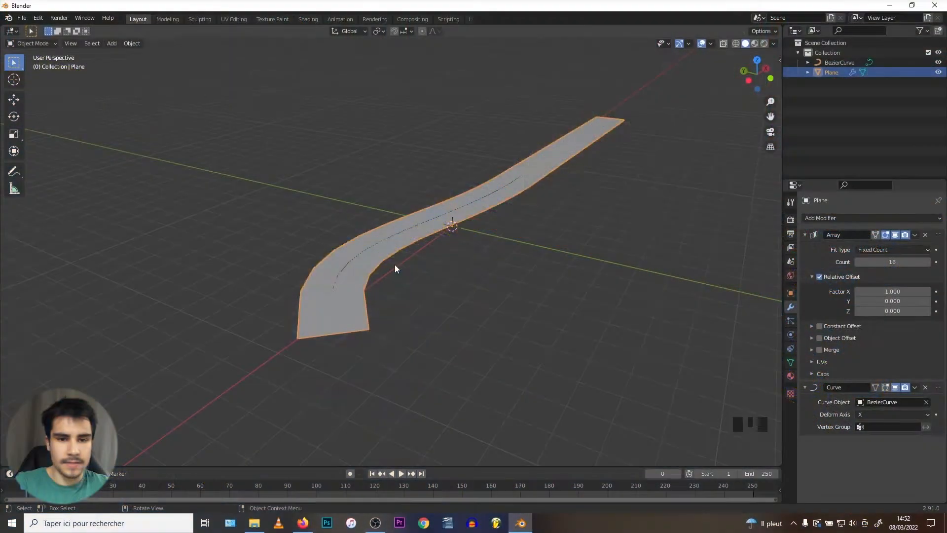
middle_drag(395, 267, 414, 234)
scroll(437, 225, up, 3)
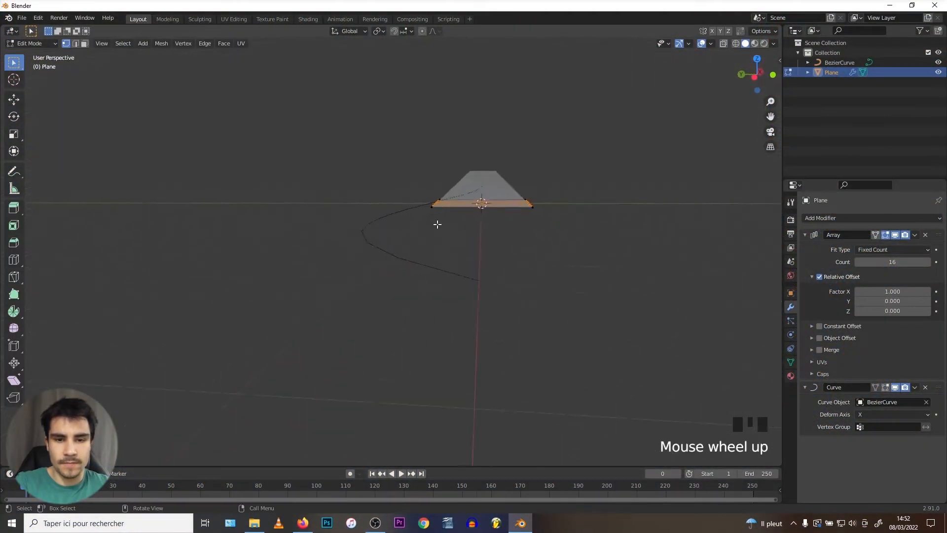
scroll(416, 277, down, 2)
scroll(423, 267, up, 6)
key(ctrl+r)
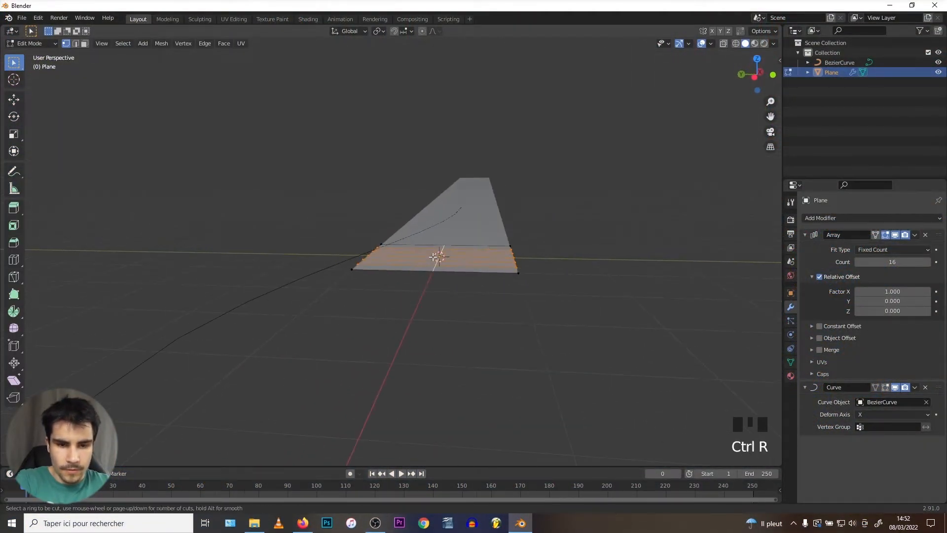
click(433, 257)
right_click(433, 257)
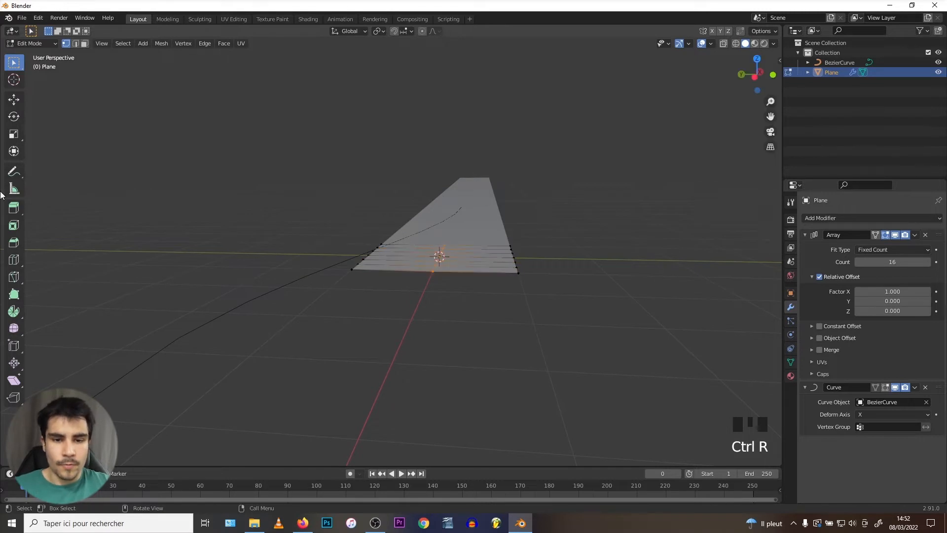
Lower the centre edge loop along Z to give the plane a shallow V-shaped cross-section
click(14, 99)
middle_drag(464, 245, 441, 227)
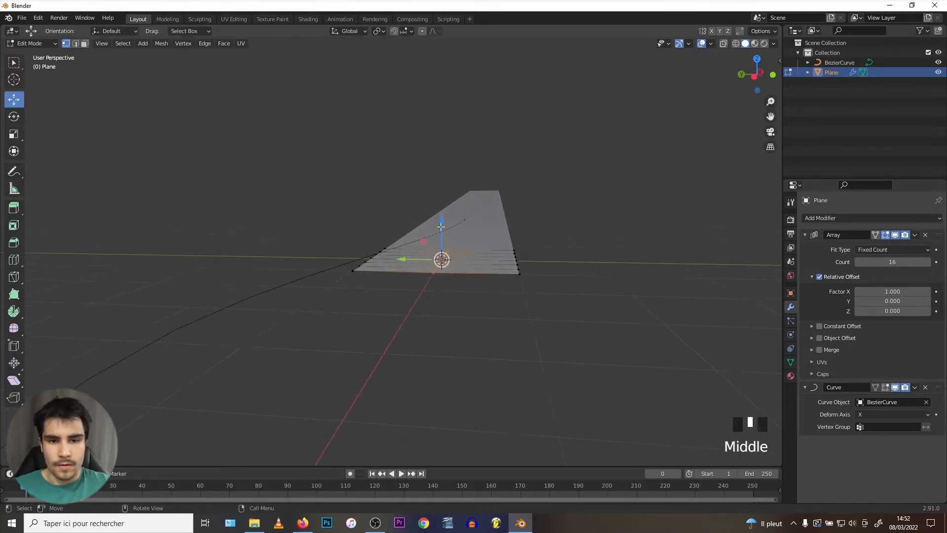
drag(441, 222, 438, 232)
Bevel the lowered centre edge loop with 5 segments and a width of about 0.69 m, and return to Object Mode
mouse_move(398, 243)
middle_down()
mouse_move(414, 233)
mouse_move(412, 247)
middle_up()
scroll(409, 269, up, 2)
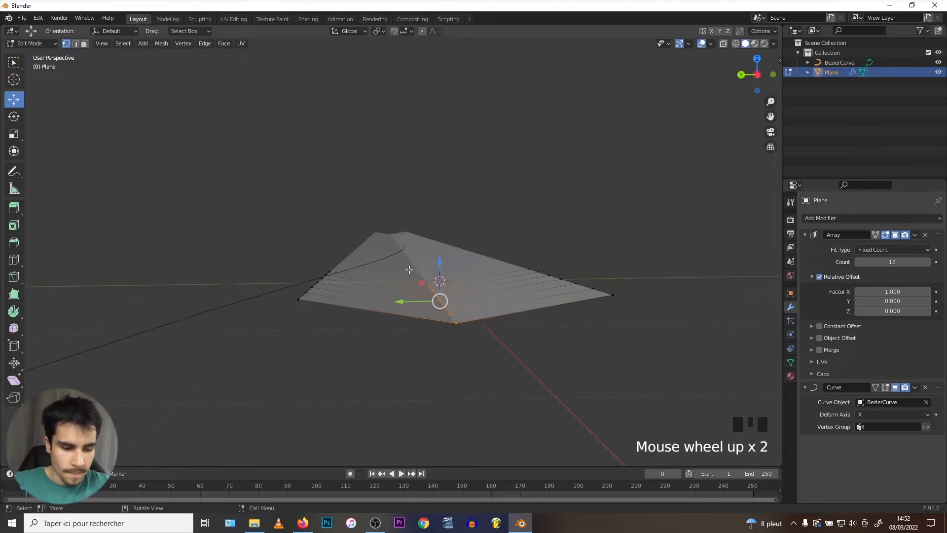
key(ctrl+b)
scroll(321, 277, up, 3)
click(309, 280)
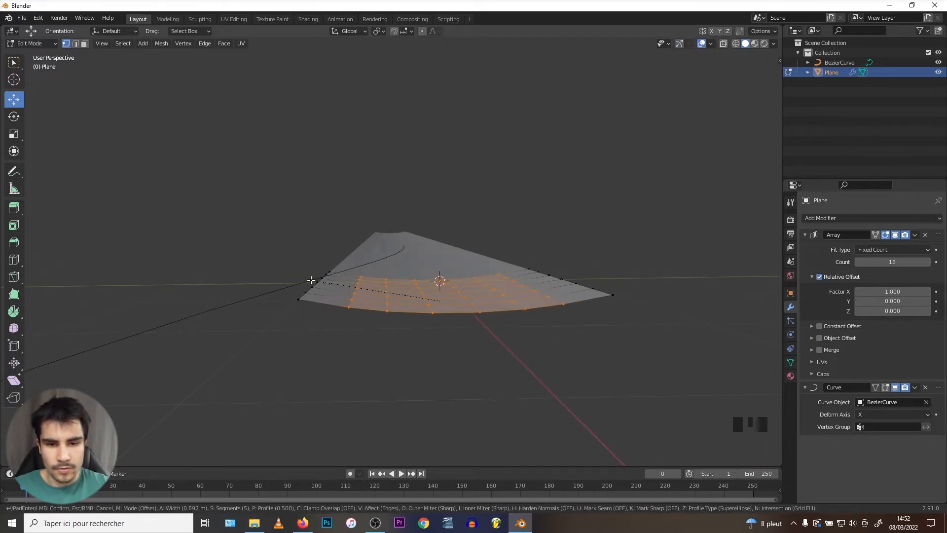
middle_drag(306, 279, 387, 247)
scroll(444, 294, down, 2)
key(Tab)
Create a new material for the plane
scroll(379, 267, down, 3)
middle_drag(377, 281, 412, 328)
key(Tab)
key(Tab)
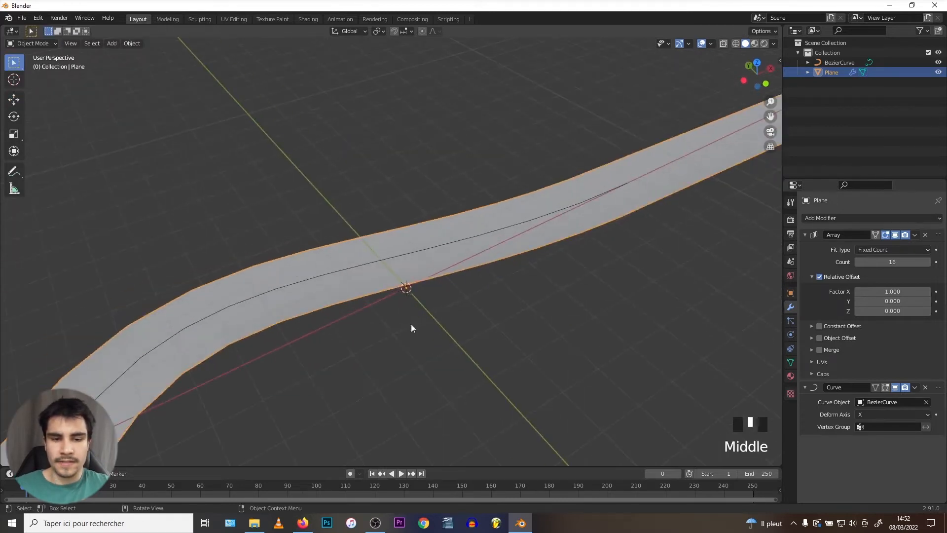
click(791, 375)
click(881, 260)
Split the 3D viewport, make the new area a wide Shader Editor for the plane's material, and hide its sidebar
drag(777, 466, 286, 434)
click(299, 31)
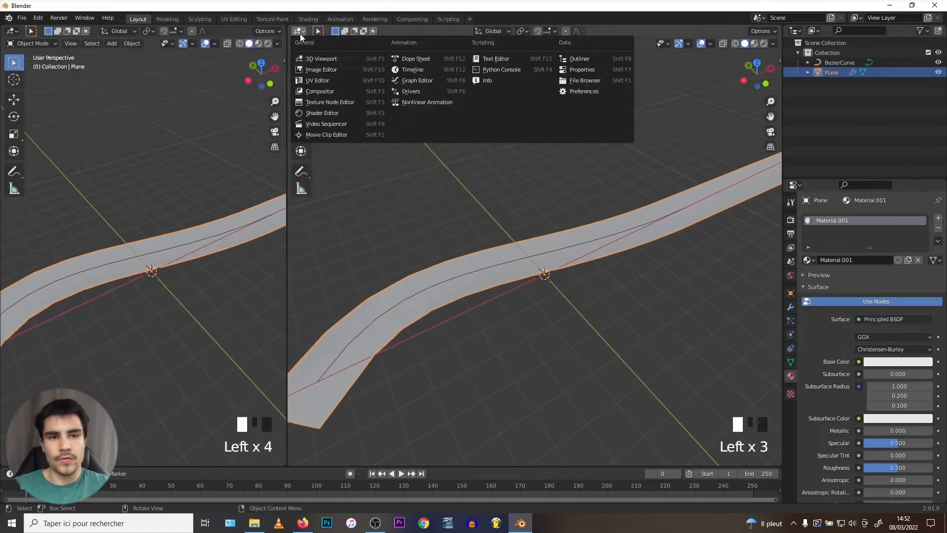
click(322, 113)
drag(287, 153, 363, 156)
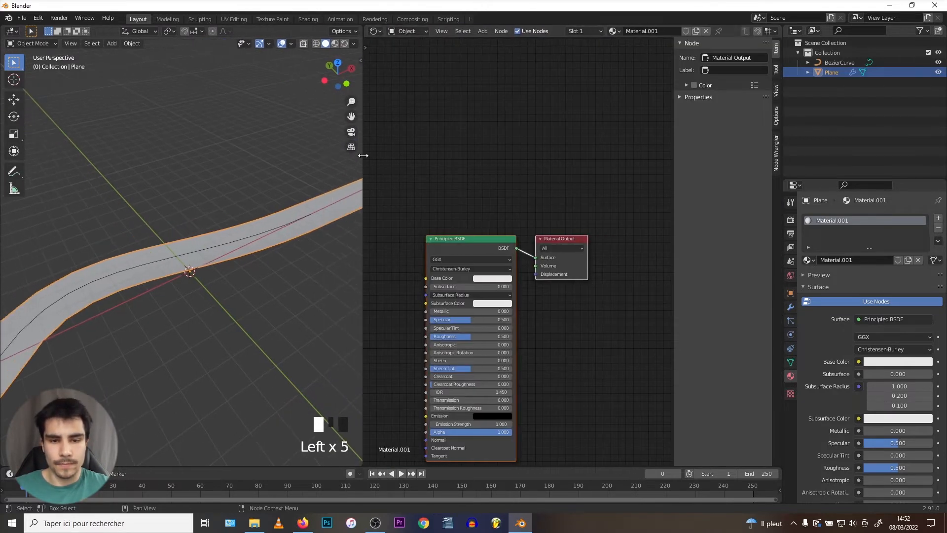
key(n)
scroll(550, 209, up, 3)
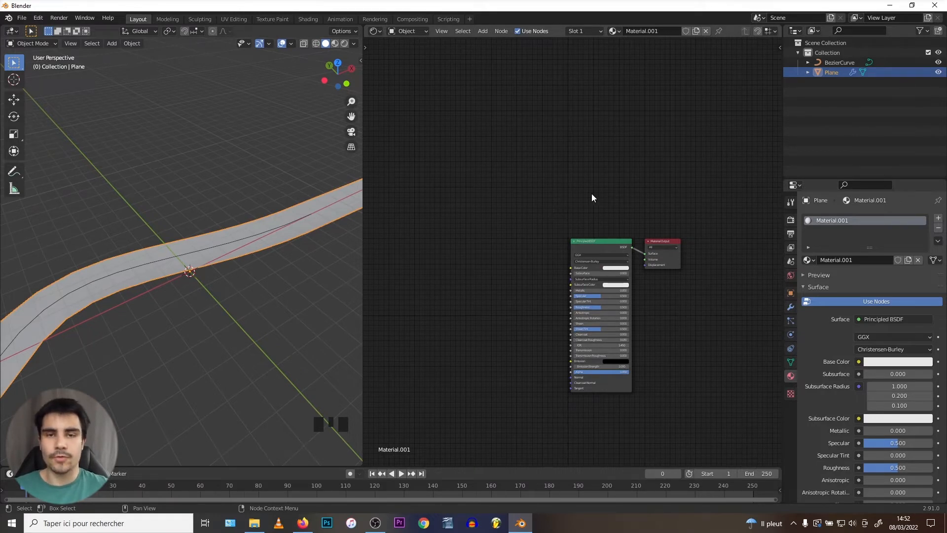
Import the textures dl_ribbonroad_blue_alb, dl_ribbonroad_blue_rought and dl_ribbonroad_nrm from the image 2 folder as image nodes in the plane's material
click(254, 523)
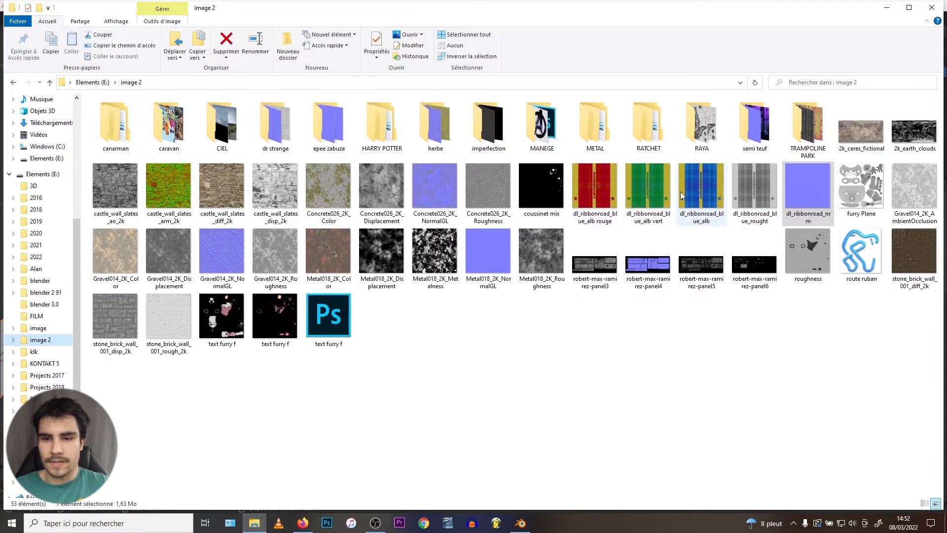
drag(706, 186, 482, 244)
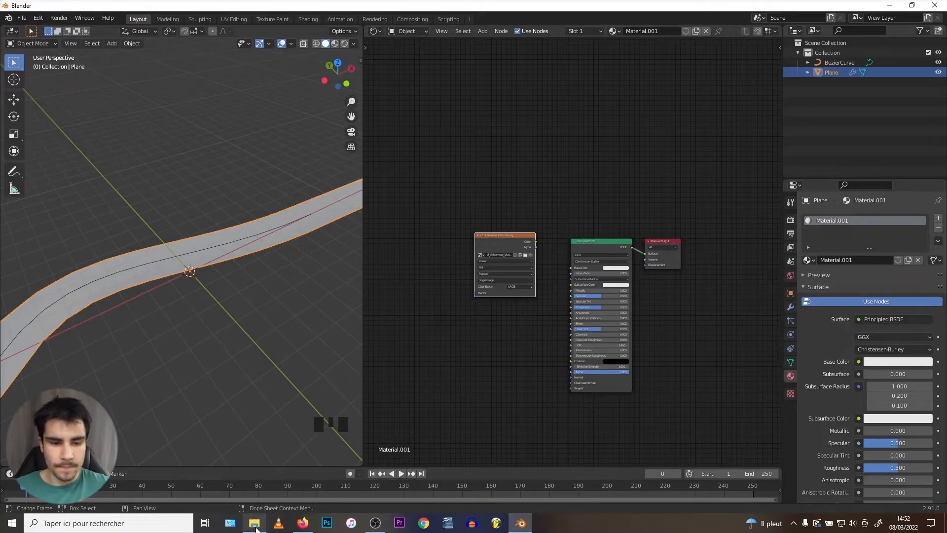
key(alt+Tab)
drag(753, 186, 474, 312)
key(alt+Tab)
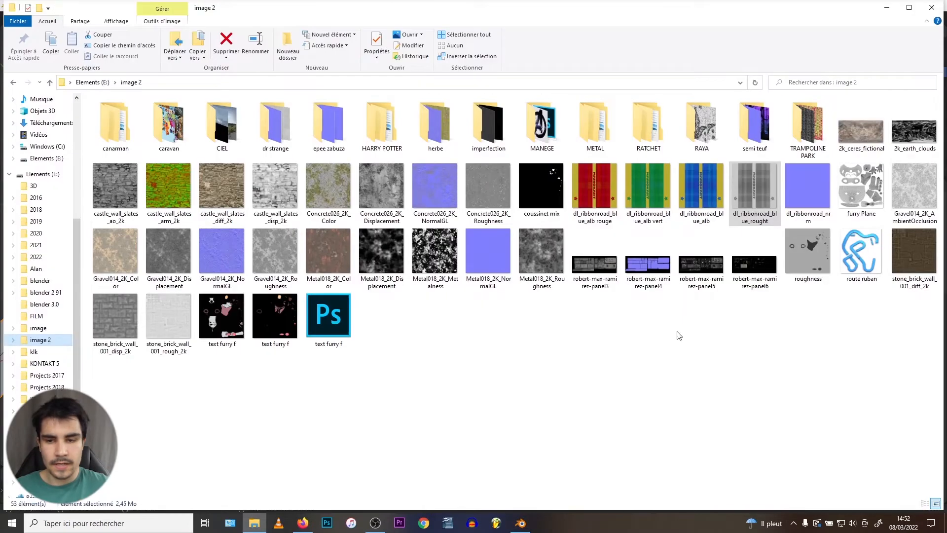
drag(806, 191, 474, 374)
middle_drag(559, 343, 581, 269)
scroll(581, 268, up, 8)
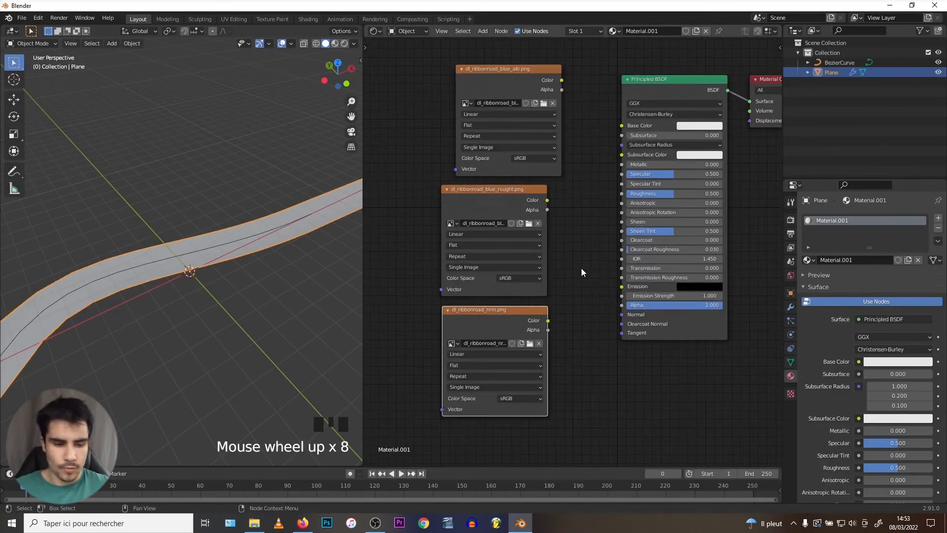
Add a Normal Map node and link the textures to Base Color, Roughness and Normal, with the roughness and normal textures set to Non-Color
key(shift+a)
click(581, 268)
text(norma)
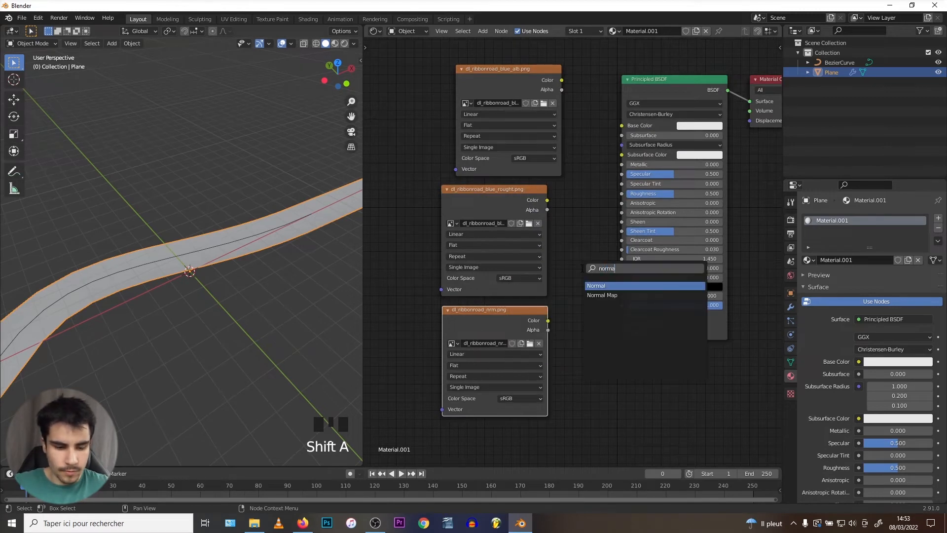
click(594, 294)
click(546, 328)
drag(484, 326, 533, 360)
drag(584, 318, 624, 316)
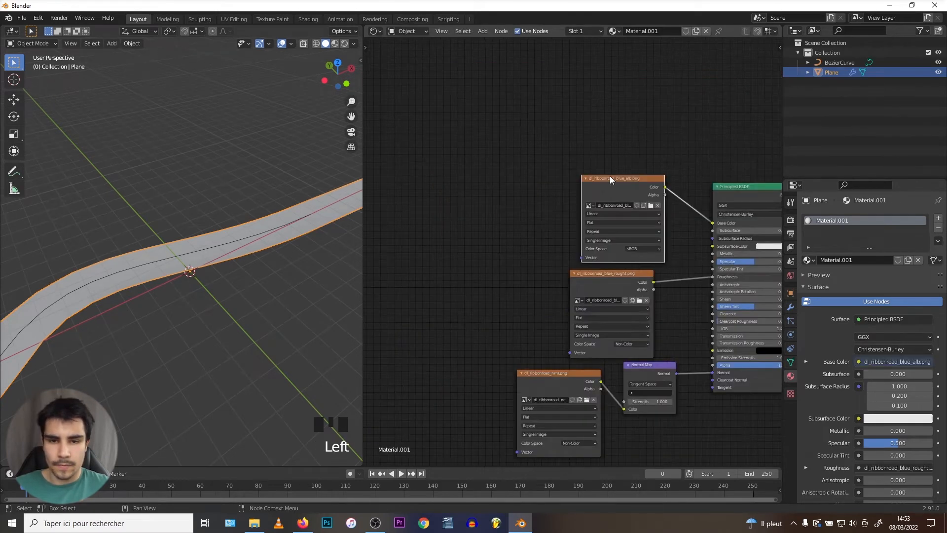
Add Texture Coordinate and Mapping nodes to the albedo texture, and link the Mapping vector to the roughness and normal textures too
key(ctrl+t)
click(513, 172)
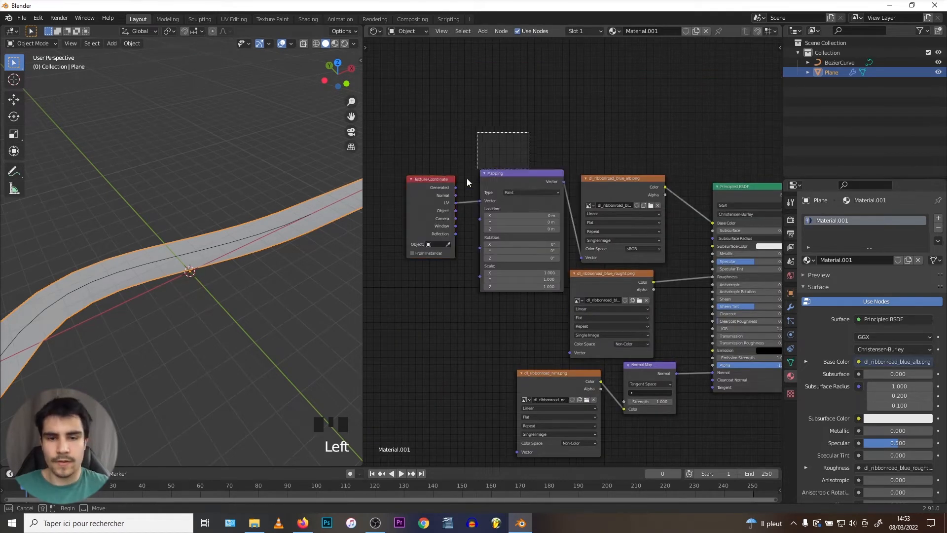
drag(513, 172, 570, 352)
drag(517, 451, 494, 188)
drag(615, 282, 590, 283)
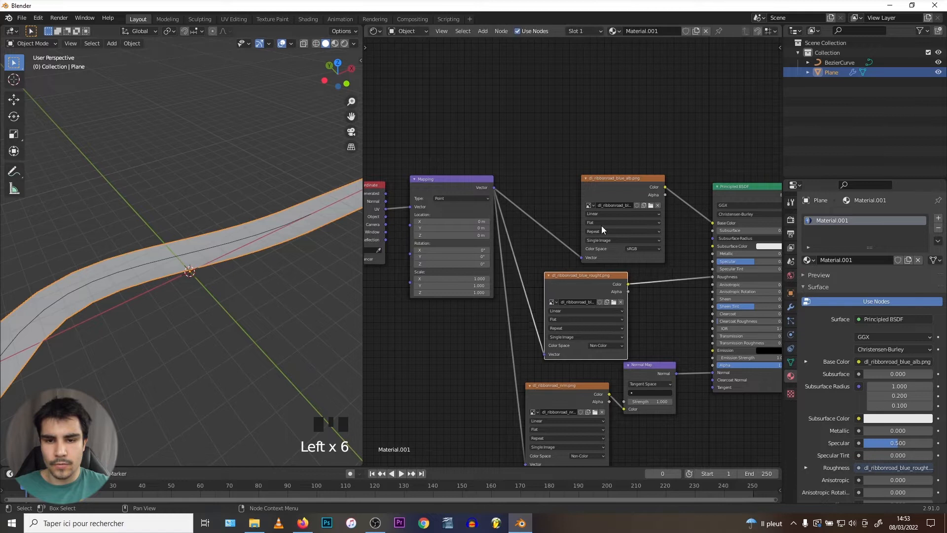
drag(622, 178, 597, 169)
middle_drag(597, 169, 612, 196)
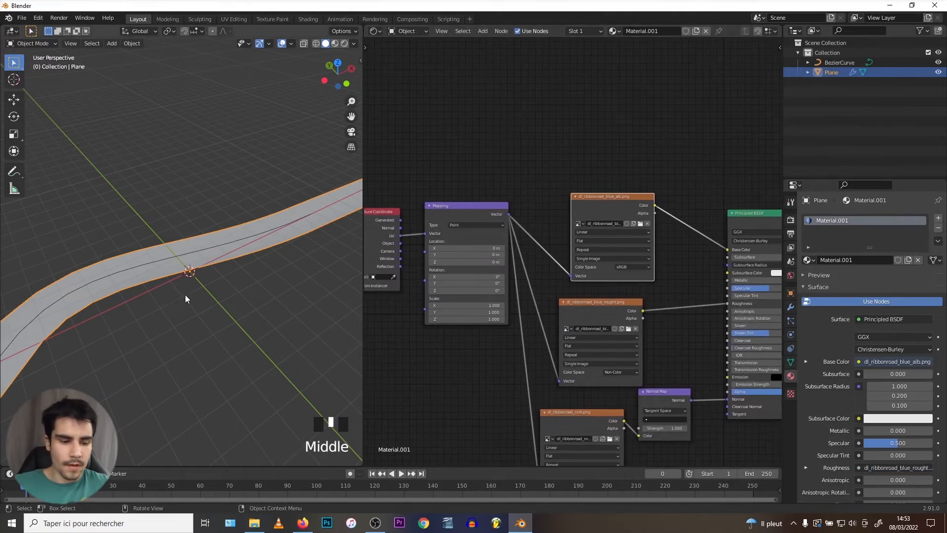
Switch the 3D viewport to Material Preview and examine how the texture repeats along the track
shift+middle_drag(126, 244, 158, 256)
scroll(158, 256, up, 2)
key(z)
click(143, 340)
mouse_move(143, 340)
middle_down()
mouse_move(134, 274)
mouse_move(186, 210)
middle_up()
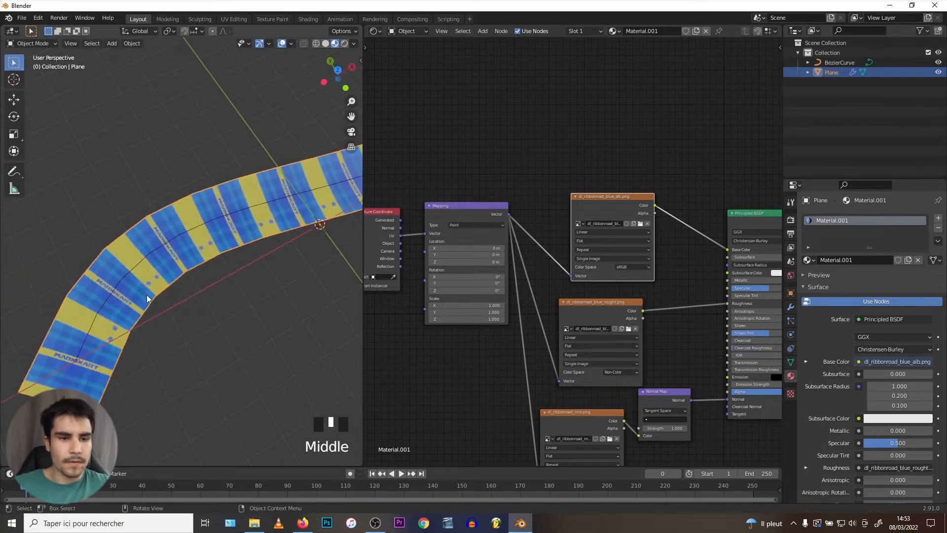
scroll(186, 230, up, 3)
middle_drag(119, 259, 95, 218)
middle_drag(155, 203, 167, 236)
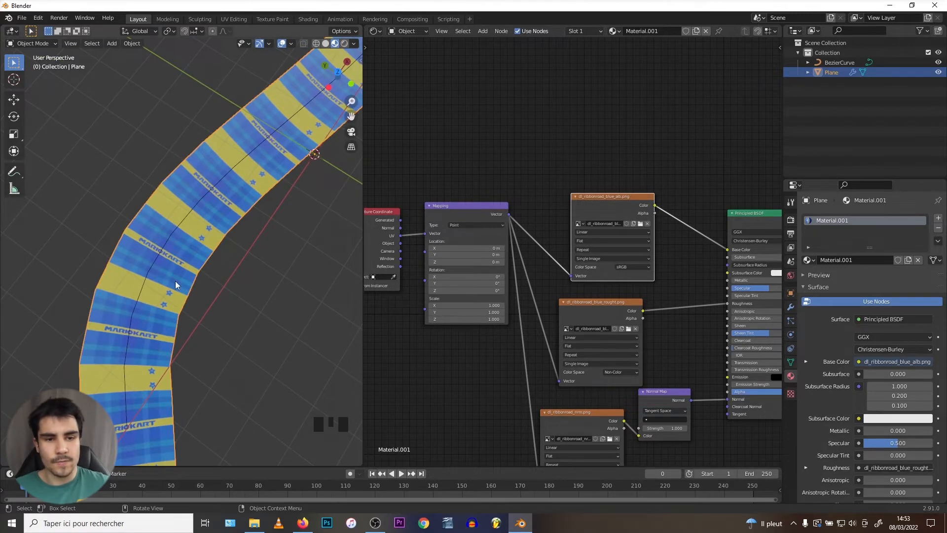
Set the Mapping node's Z rotation to 90° so the texture runs along the track
click(478, 289)
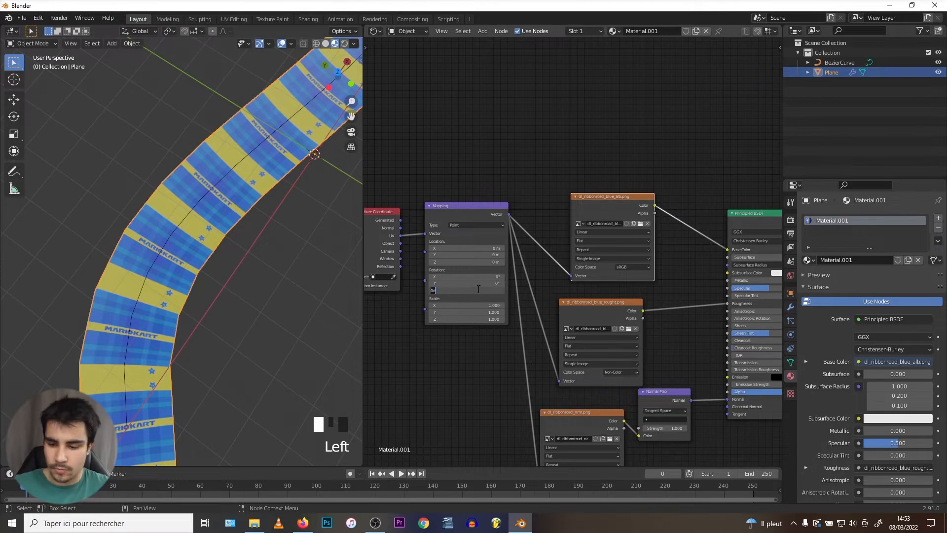
text(90)
key(Return)
middle_drag(148, 292, 98, 291)
scroll(208, 253, up, 2)
scroll(196, 239, down, 5)
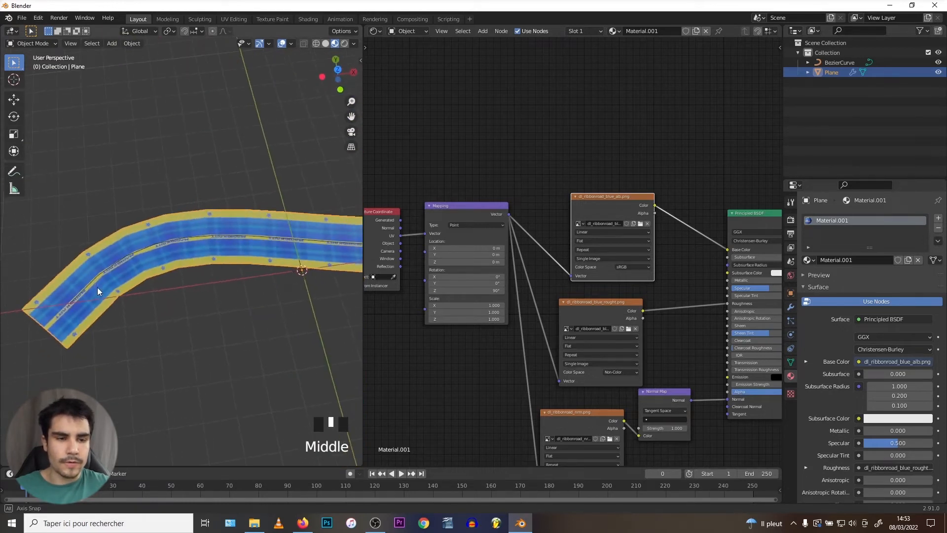
Select the Bezier curve and set its preview resolution to 34 to smooth the track's bends
click(138, 249)
scroll(170, 265, up, 4)
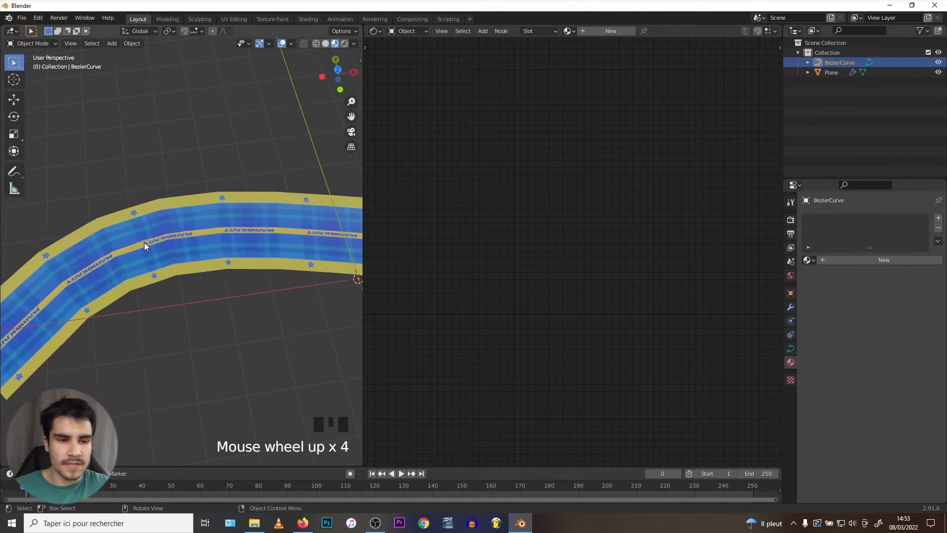
click(791, 348)
mouse_move(886, 260)
mouse_down()
mouse_move(912, 260)
mouse_move(885, 260)
mouse_up()
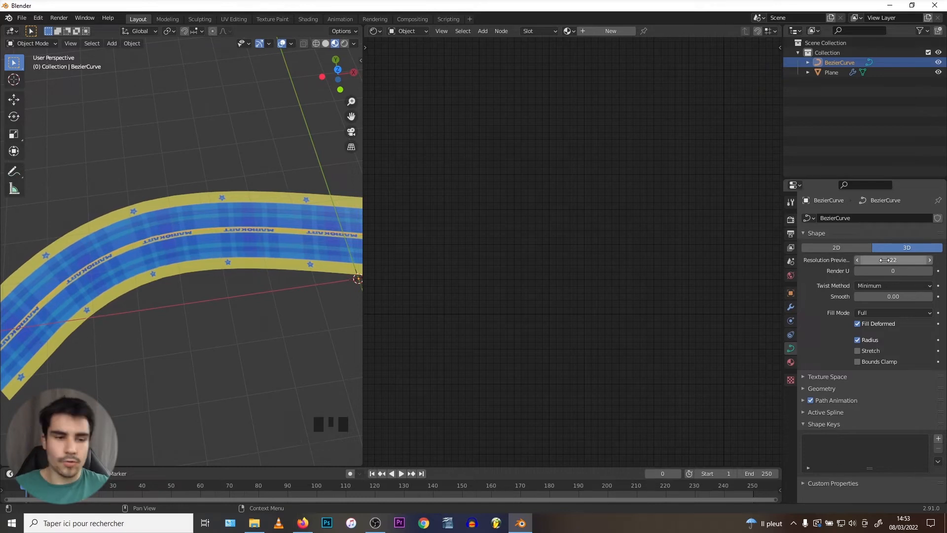
scroll(194, 282, up, 2)
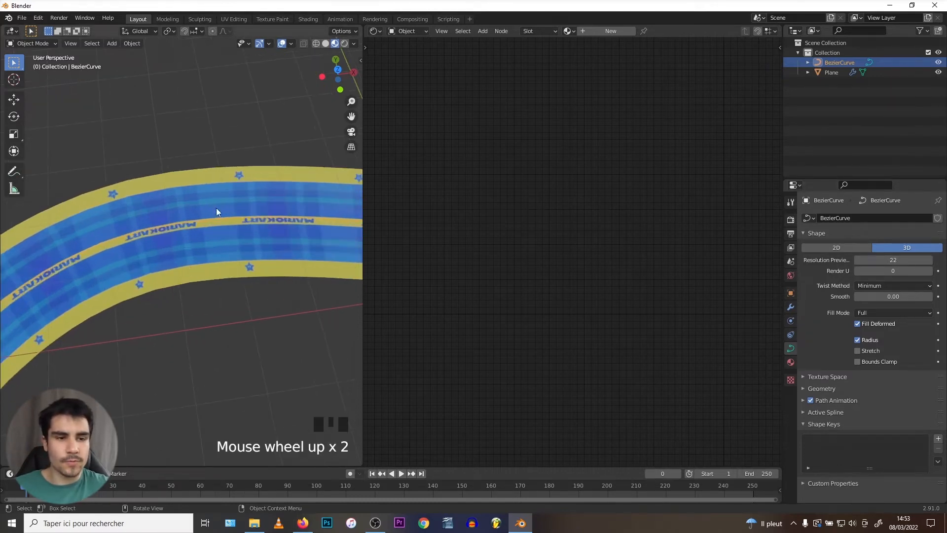
drag(894, 260, 914, 260)
scroll(145, 256, down, 3)
click(892, 260)
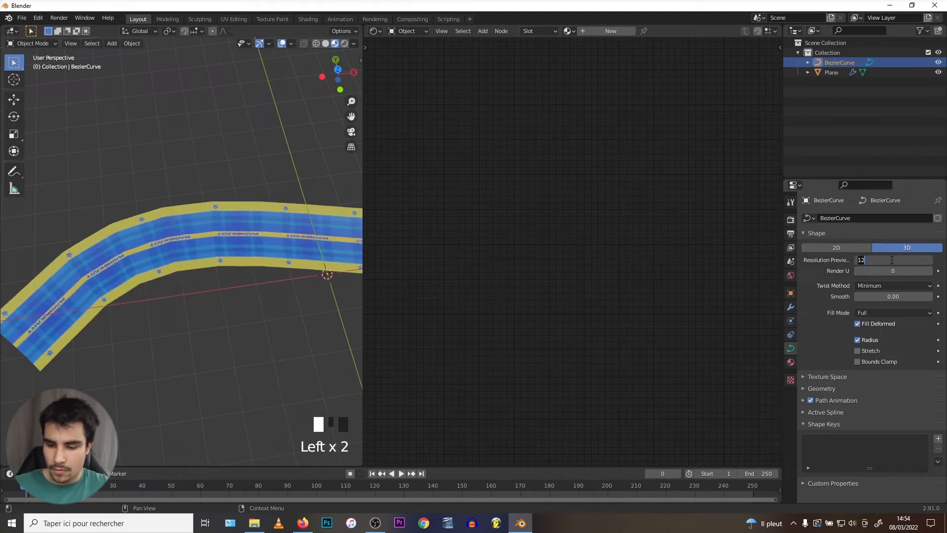
text(34)
Apply Shade Smooth to the track plane and compare it with flat shading in Solid view
middle_drag(11, 271, 97, 259)
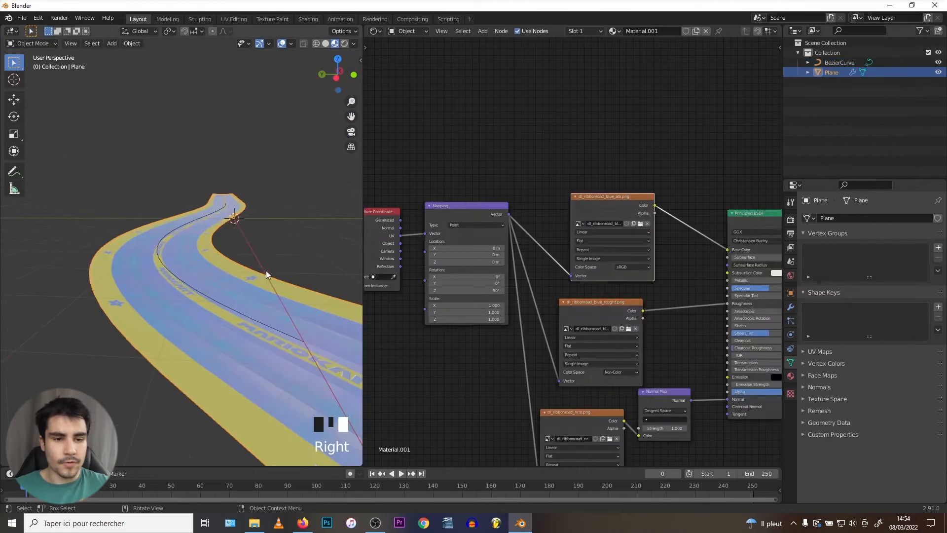
mouse_move(182, 251)
middle_down()
mouse_move(152, 279)
mouse_move(175, 250)
mouse_move(126, 255)
middle_up()
right_click(174, 249)
click(171, 249)
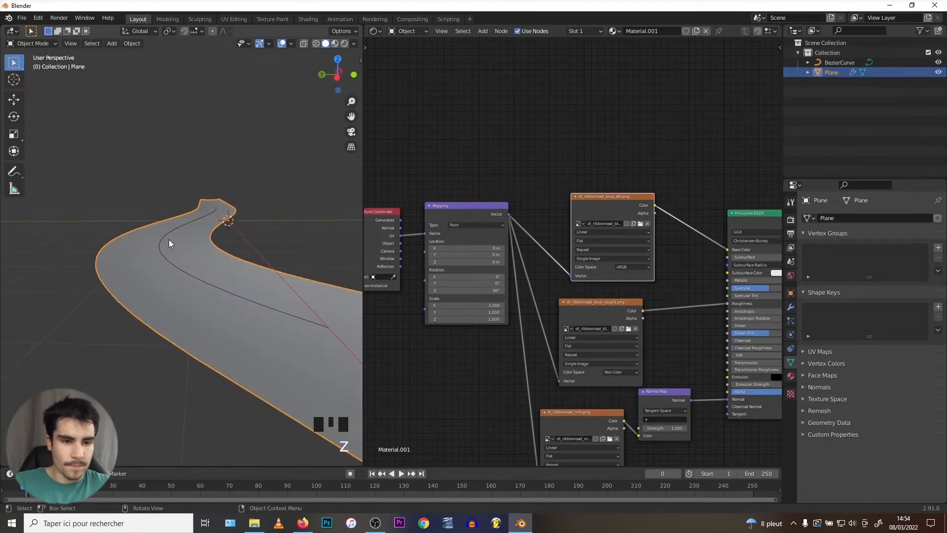
right_click(132, 250)
click(131, 249)
mouse_move(131, 249)
middle_down()
mouse_move(167, 271)
mouse_move(164, 249)
mouse_move(156, 260)
mouse_move(146, 247)
middle_up()
scroll(69, 270, up, 3)
right_click(146, 240)
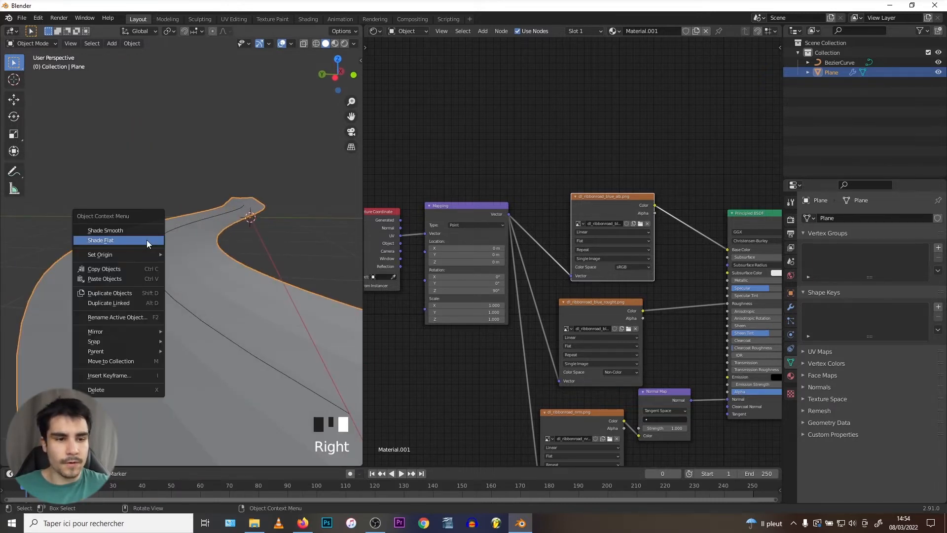
click(121, 230)
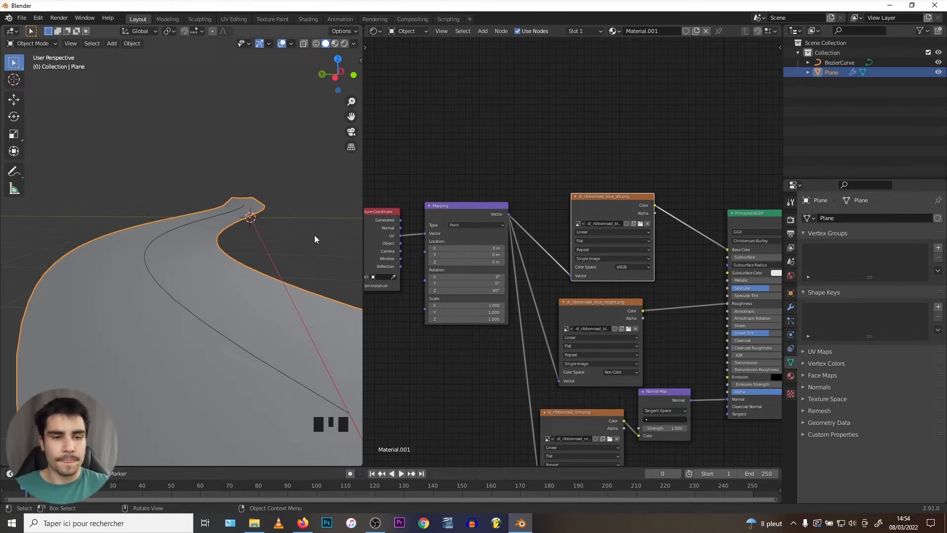
Return the viewport to Material Preview, inspect the textured track, and select the Bezier curve
key(z)
click(186, 309)
mouse_move(186, 308)
middle_down()
mouse_move(194, 270)
mouse_move(182, 302)
middle_up()
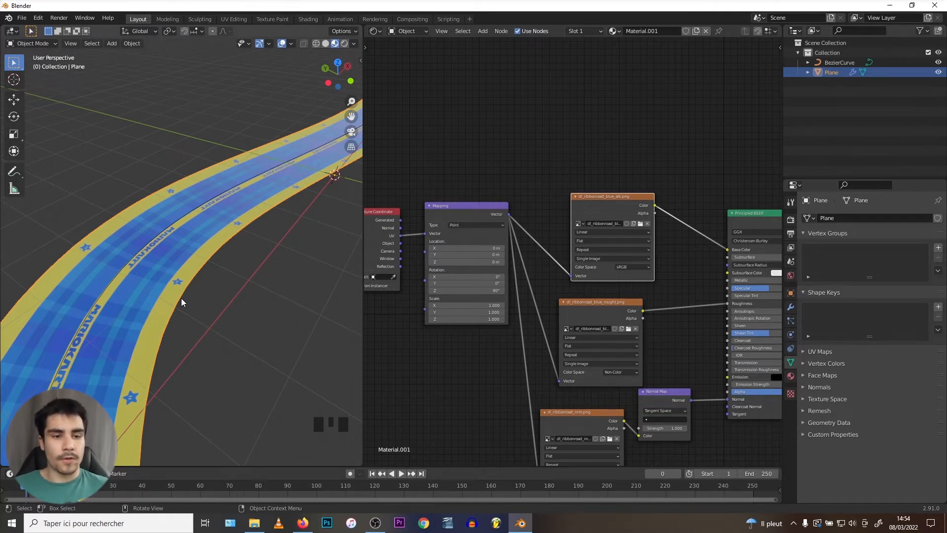
click(128, 261)
scroll(134, 265, down, 2)
middle_drag(134, 264, 136, 243)
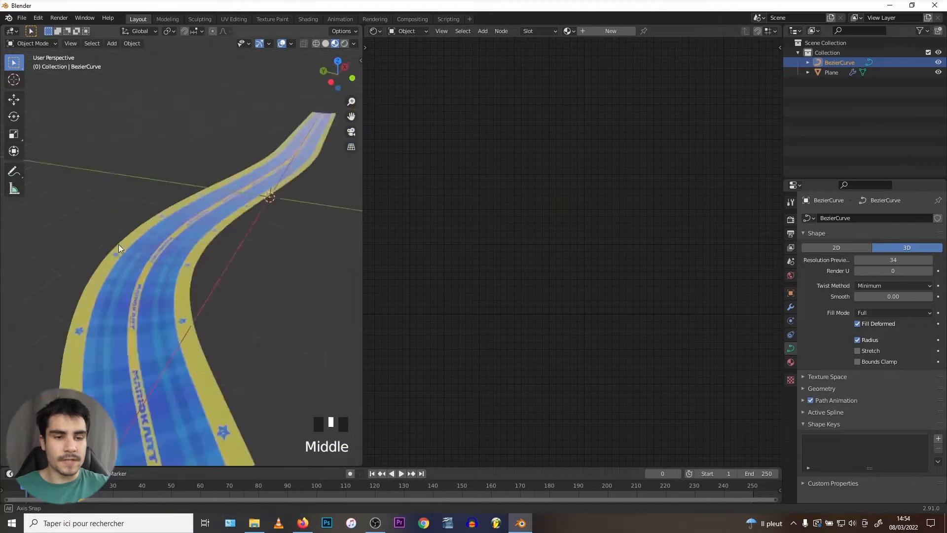
Add route ruban.png as a reference image in top view, then enlarge it to match the track's width and move it under the track
key(alt+Tab)
drag(861, 251, 376, 297)
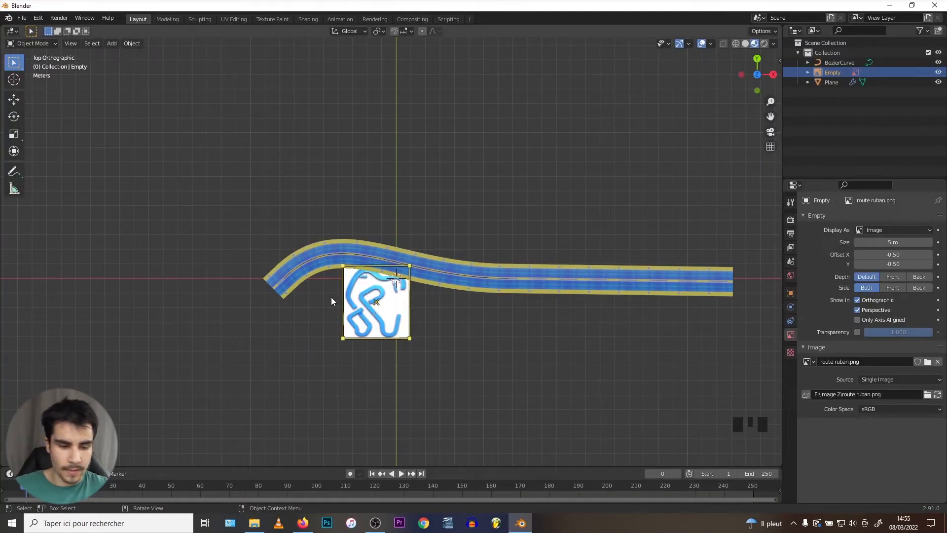
key(s)
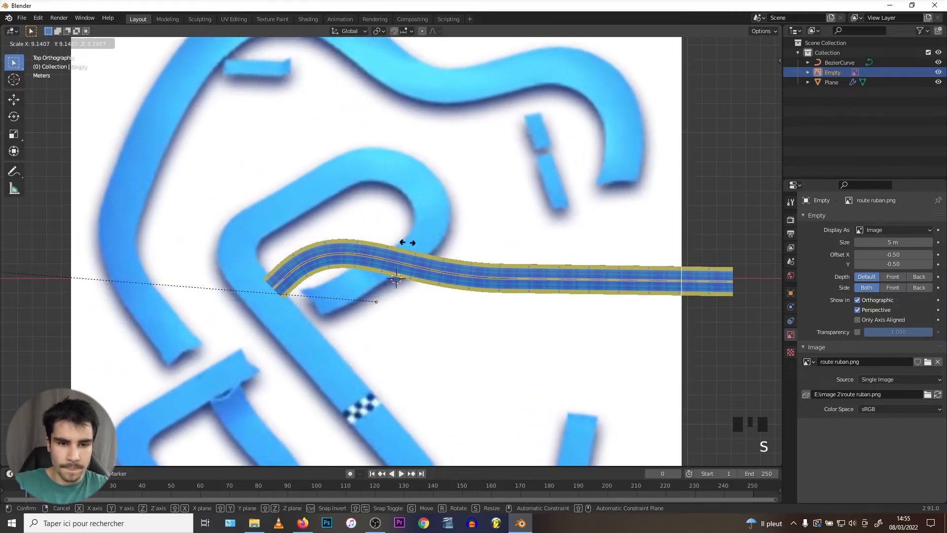
click(428, 238)
key(g)
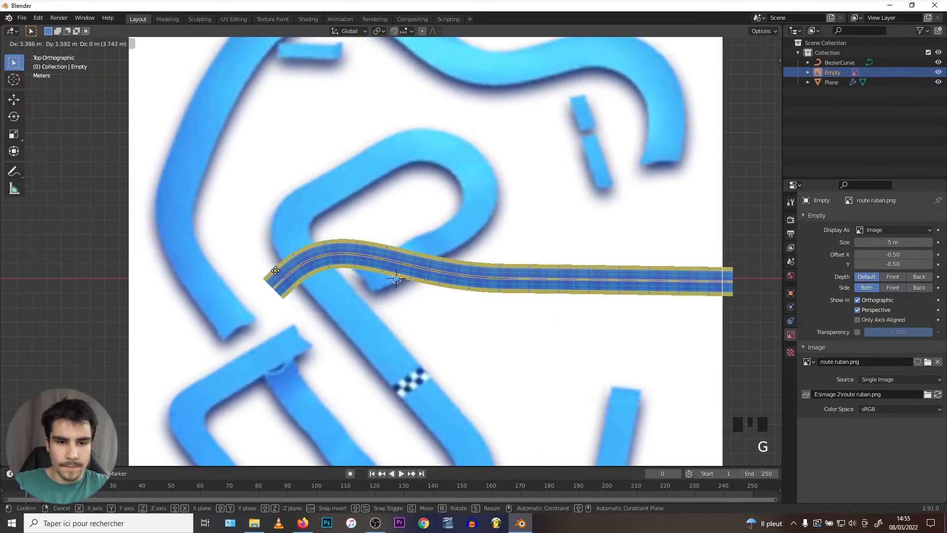
click(273, 271)
scroll(281, 270, down, 4)
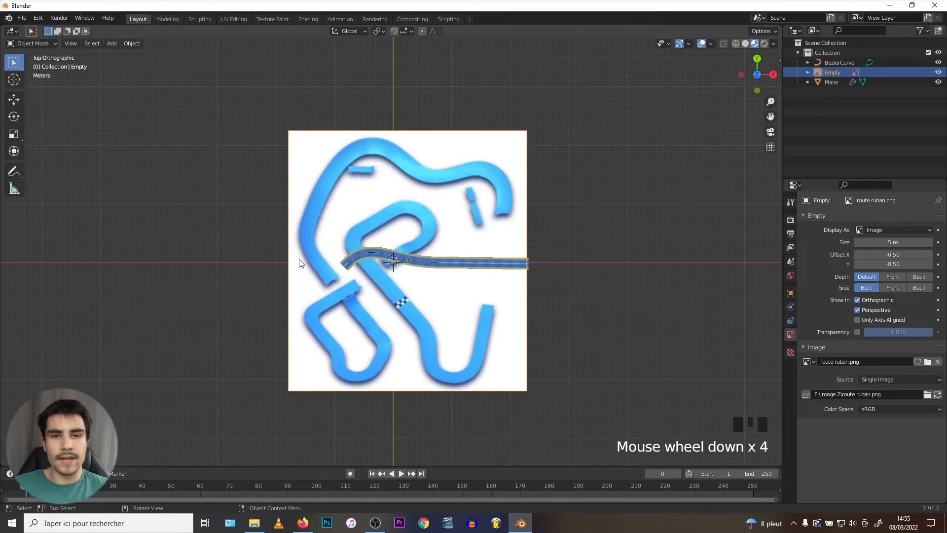
scroll(311, 268, up, 4)
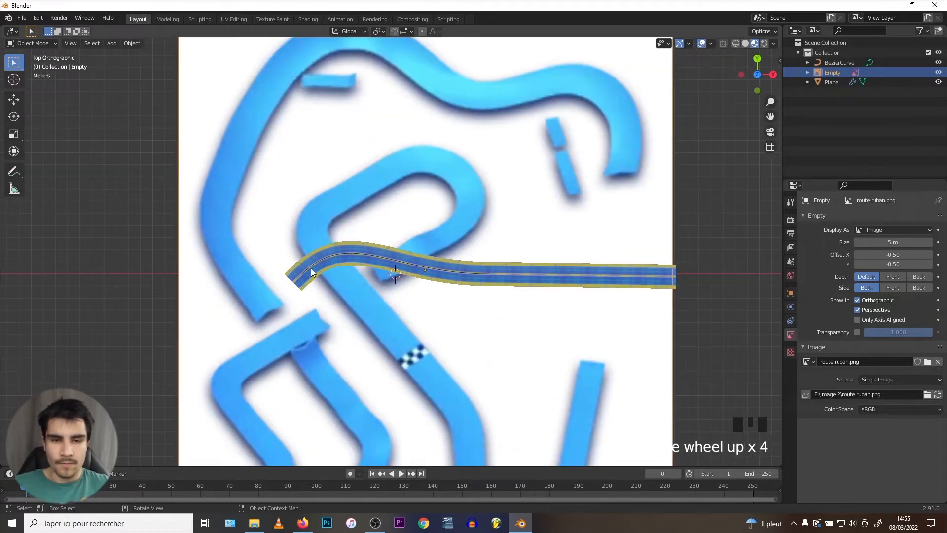
scroll(311, 269, down, 1)
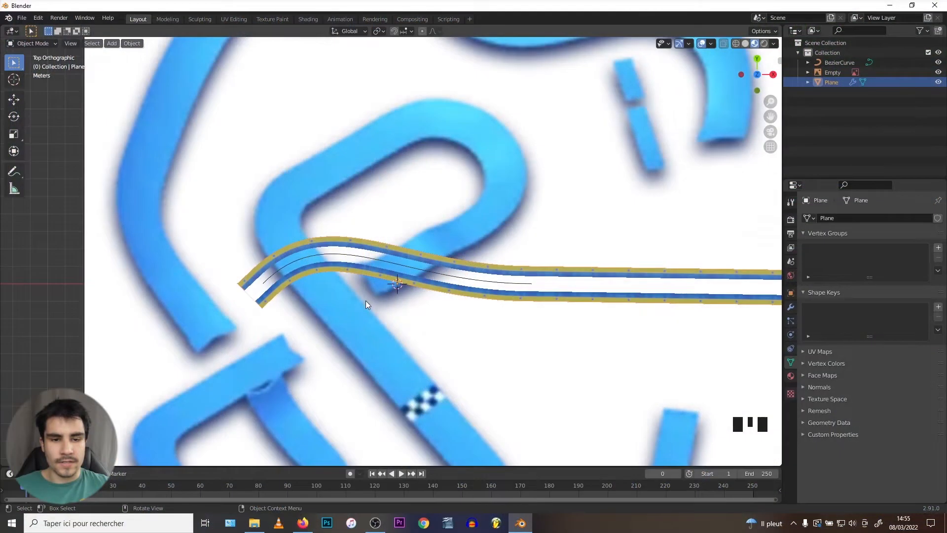
Lower the reference image along Z so it lies beneath the track
scroll(366, 301, down, 3)
click(388, 298)
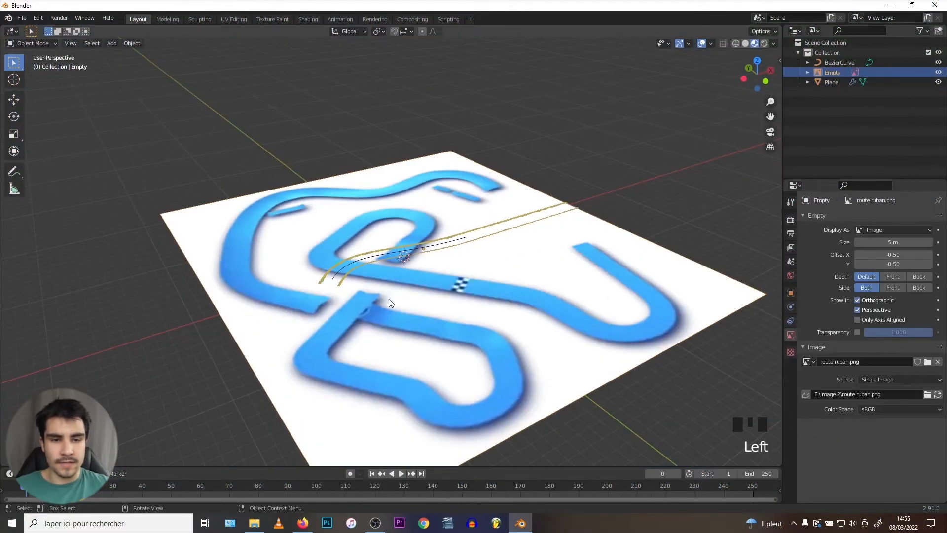
click(13, 98)
middle_drag(406, 207, 409, 191)
drag(426, 207, 426, 212)
scroll(356, 272, up, 4)
Switch to top view and open the Bezier curve in Edit Mode
click(346, 253)
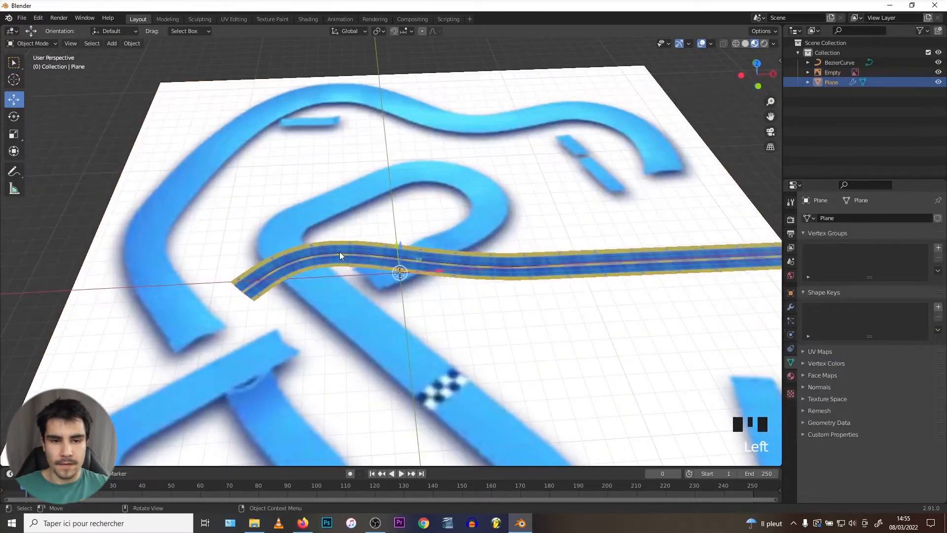
scroll(340, 252, up, 1)
key(KP_7)
key(Tab)
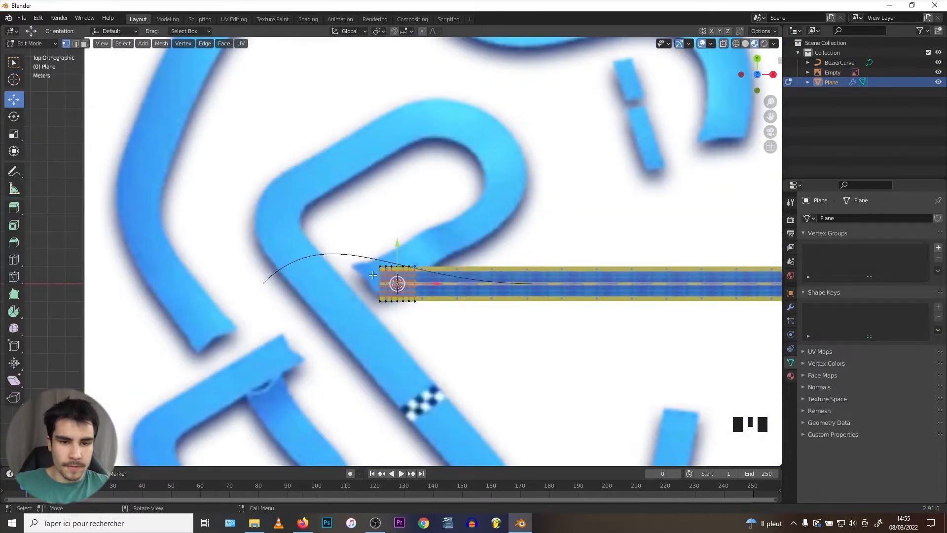
key(Tab)
click(359, 256)
key(Tab)
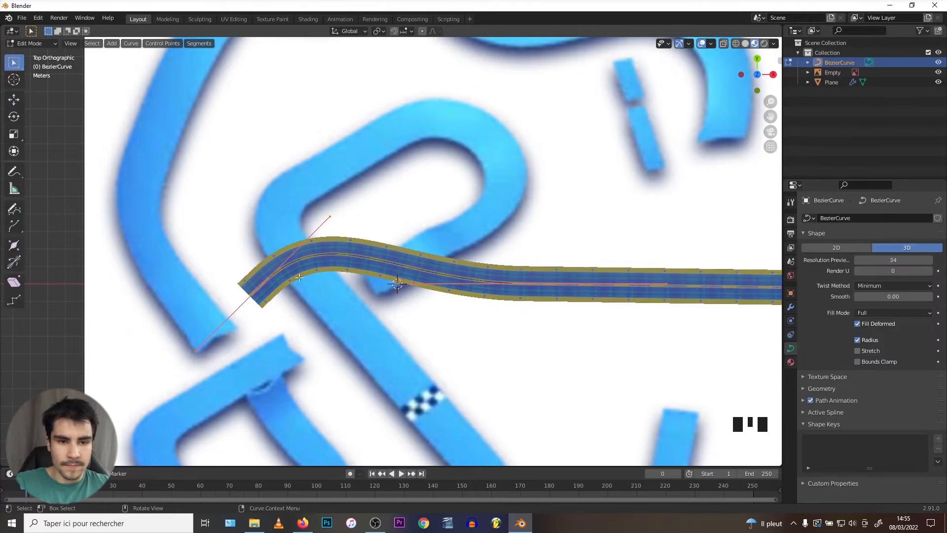
Try extending the curve's left end toward the lower-left loop with two extruded points
scroll(242, 283, down, 4)
key(e)
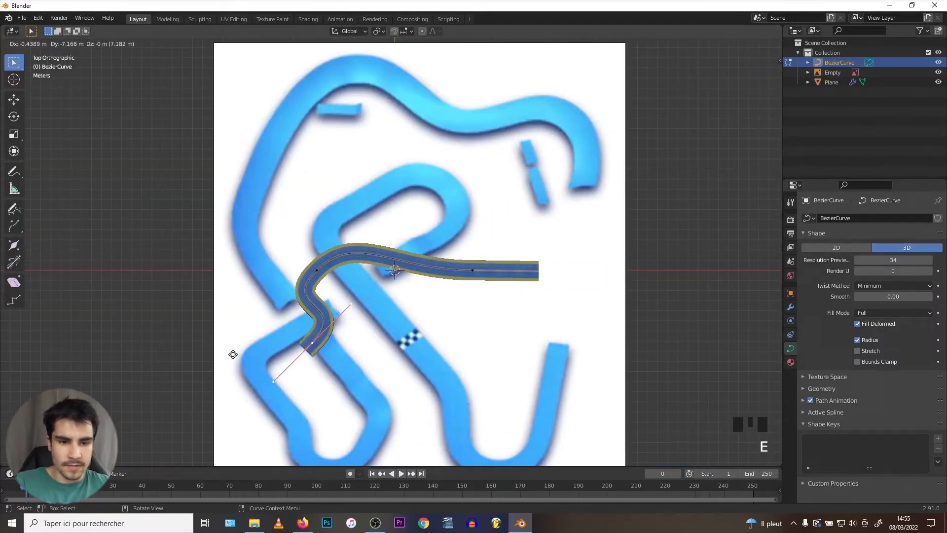
click(245, 378)
key(e)
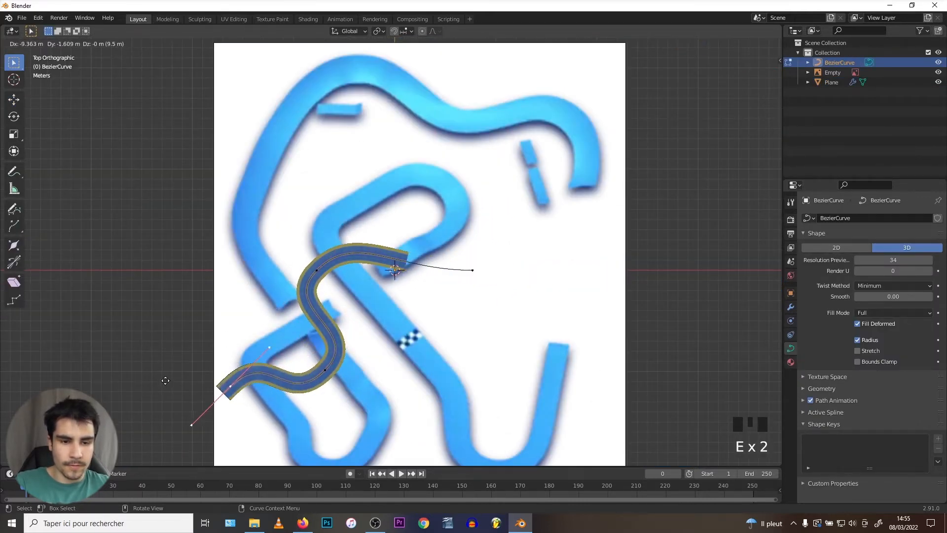
click(155, 378)
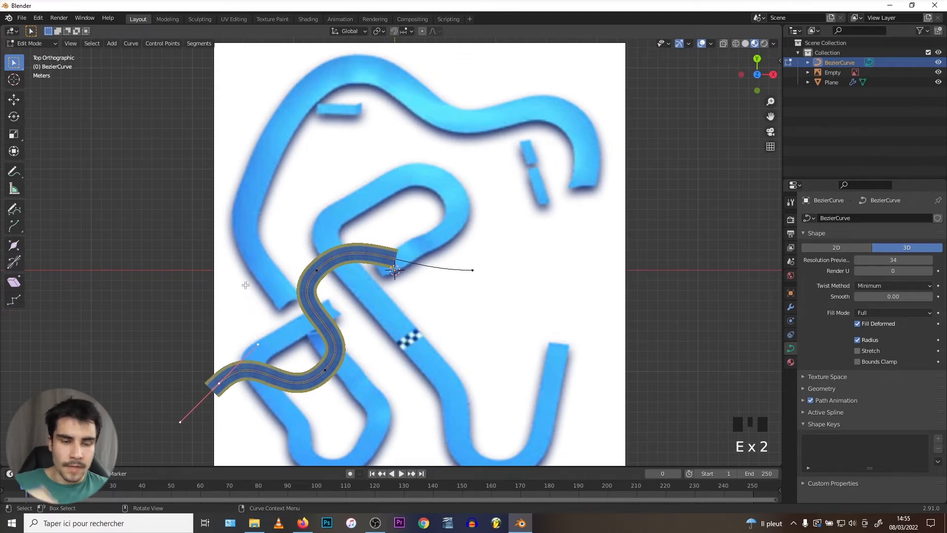
key(ctrl+z)
key(ctrl+z)
Move the curve's two points onto the central loop's upper straight, rotating and scaling the right one to follow its slope
scroll(281, 266, up, 1)
shift+middle_drag(282, 265, 315, 271)
key(g)
click(304, 220)
click(493, 278)
key(g)
click(386, 164)
key(r)
key(s)
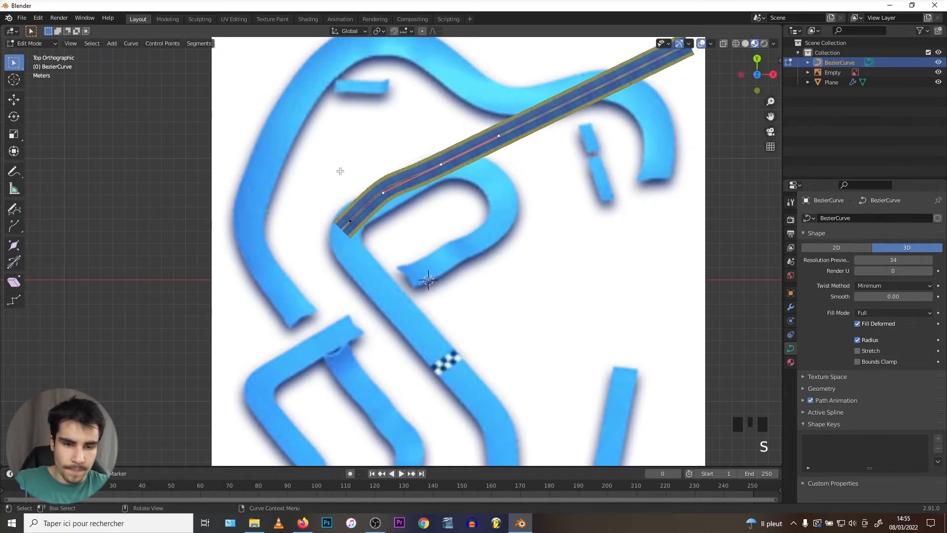
Move, rotate and scale the curve's left point so the track follows the central loop's left bend
click(349, 220)
key(g)
key(r)
click(272, 280)
key(s)
click(293, 261)
Extrude the curve along the long diagonal straight past the checkered line, rotating the point at the bend and continuing to the bottom curve
key(e)
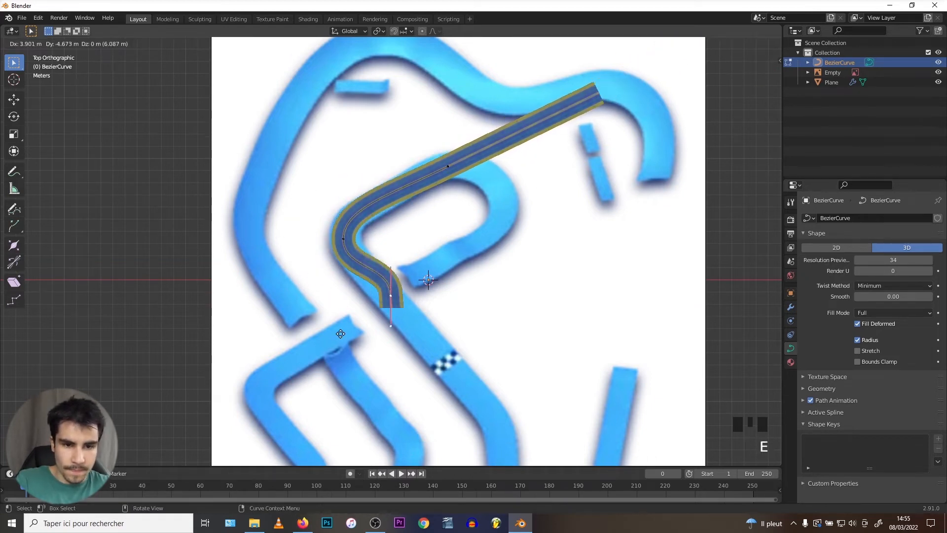
click(390, 377)
scroll(379, 365, down, 1)
key(r)
click(353, 340)
shift+middle_drag(355, 314, 340, 265)
key(g)
click(379, 302)
key(e)
click(491, 393)
Leave Edit Mode and increase the Array modifier's count on the track plane so the road covers the extended curve
key(Tab)
click(357, 162)
click(348, 159)
click(344, 168)
click(790, 307)
click(871, 277)
drag(886, 262, 903, 262)
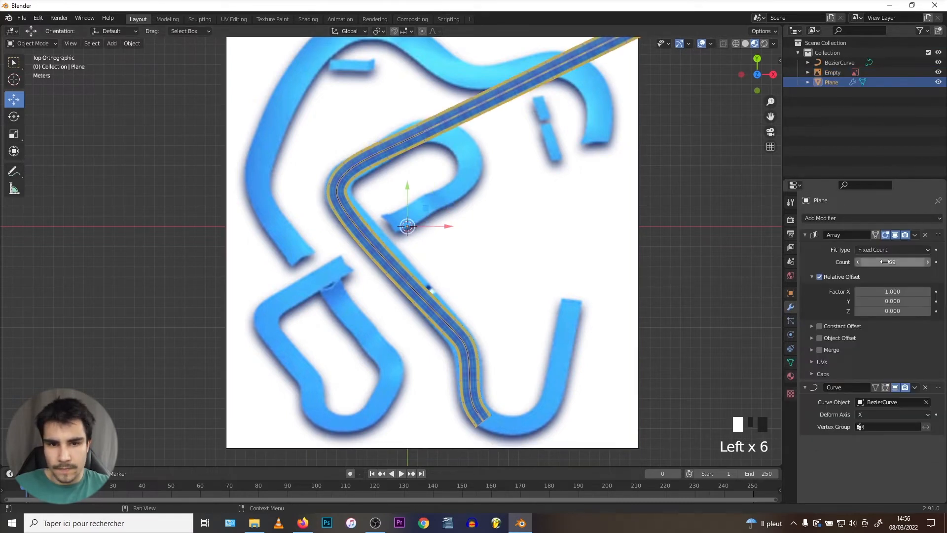
Reopen the Bezier curve for editing and extrude a new point across the bottom U-bend
click(454, 330)
key(Tab)
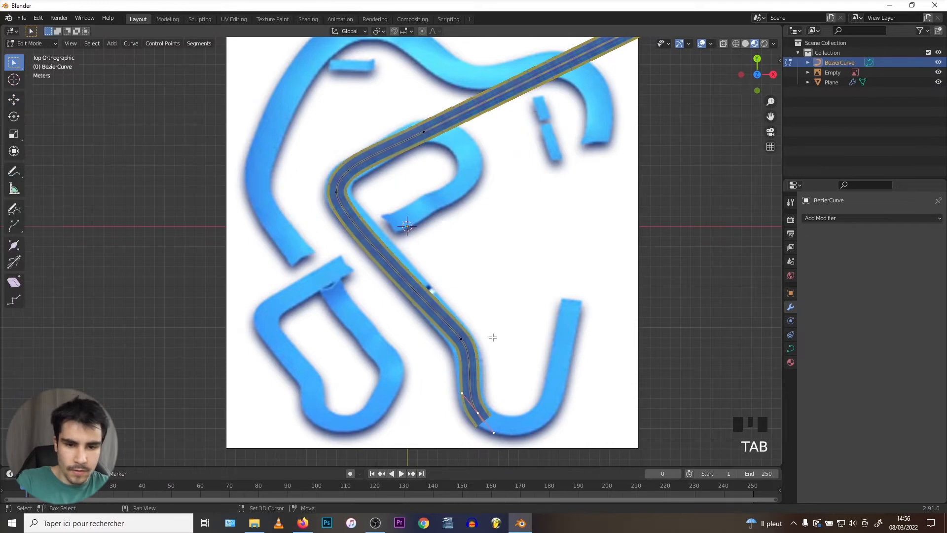
scroll(496, 345, up, 1)
shift+middle_drag(469, 375, 434, 400)
key(g)
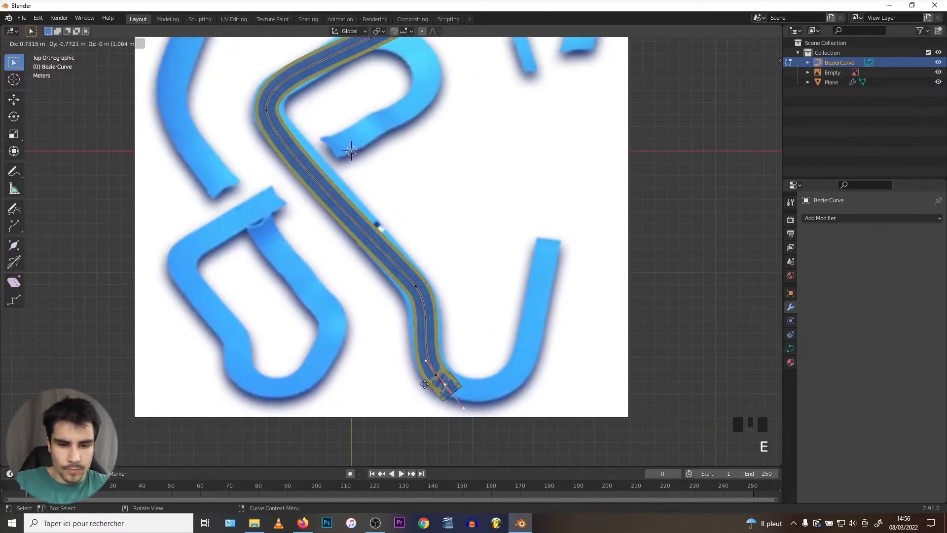
click(508, 386)
Rotate and move the U-bend's new point until the road curves smoothly along the reference
key(r)
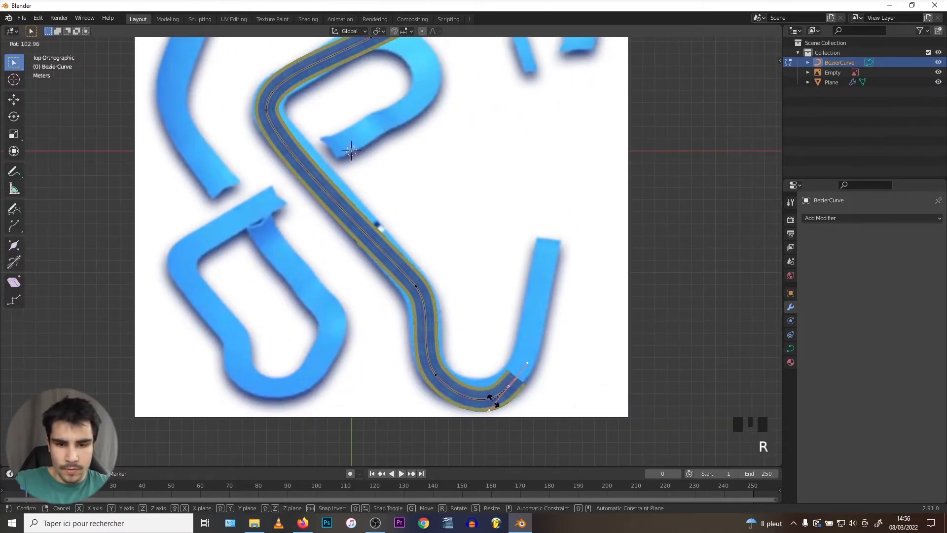
click(484, 391)
key(g)
click(485, 384)
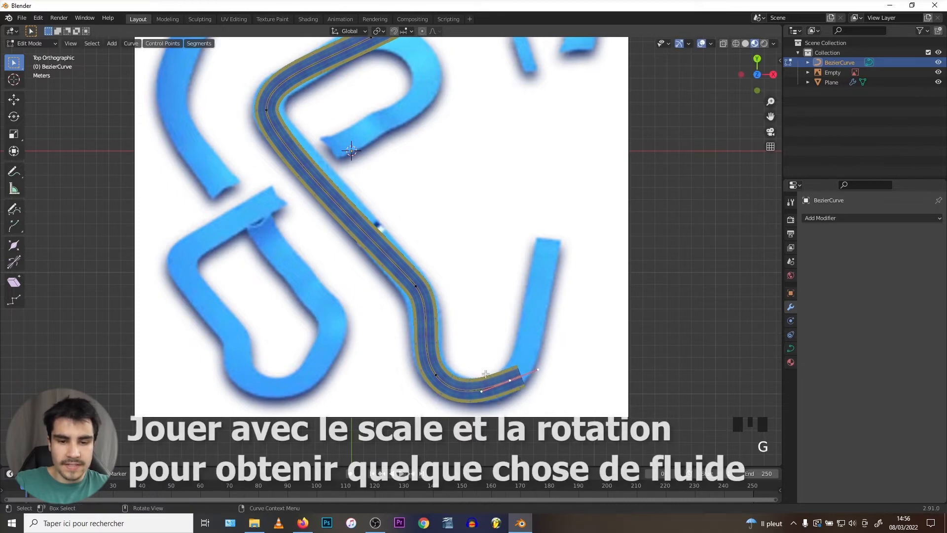
key(r)
click(466, 365)
key(g)
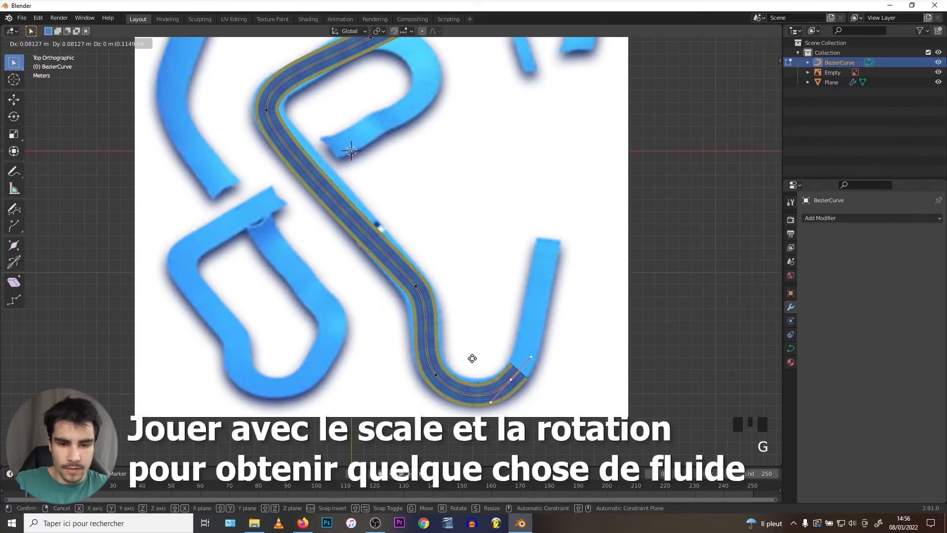
click(475, 353)
Extrude the curve up to the end of the right-hand straight and rotate the end point to match its direction
key(e)
click(507, 228)
key(r)
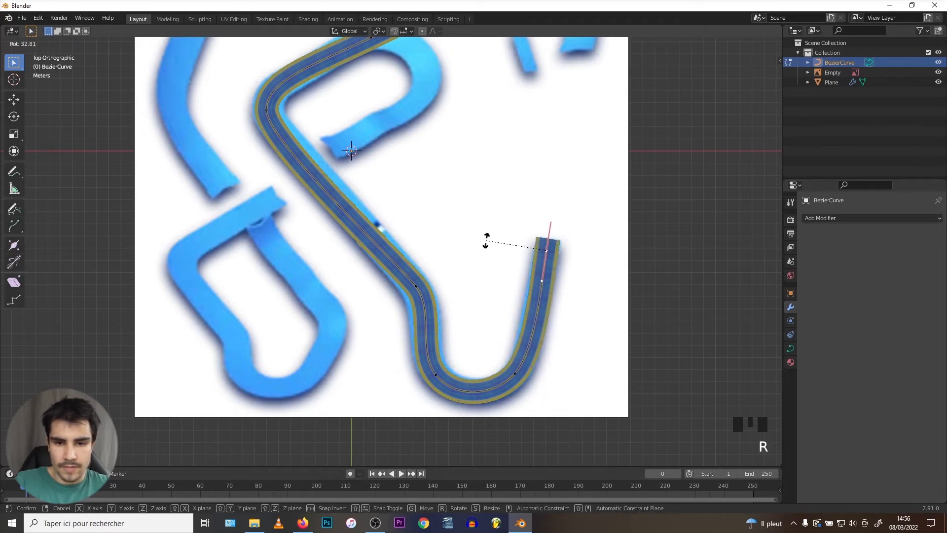
click(485, 236)
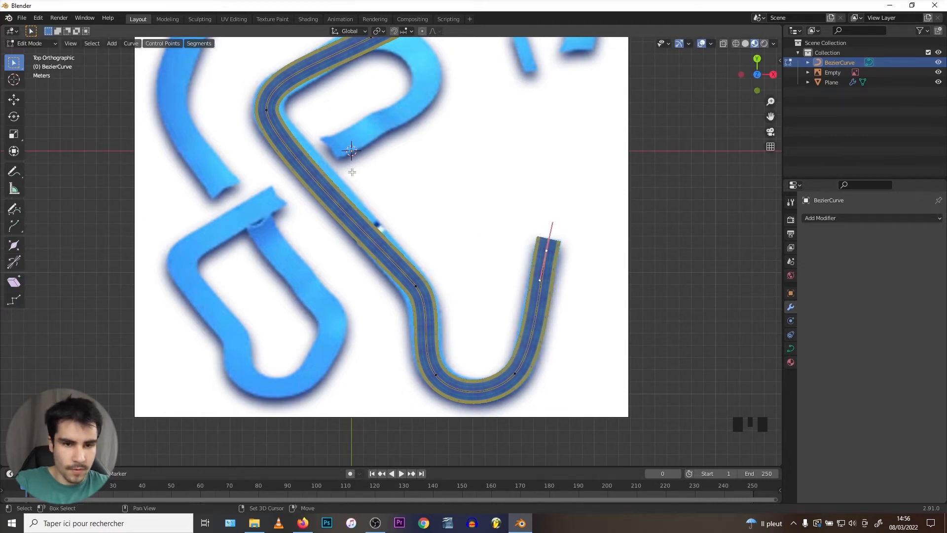
Extrude the curve's other end from the central loop's top toward its right bend, rotating and moving the new point
shift+middle_drag(350, 165, 402, 362)
click(423, 235)
key(e)
click(464, 259)
key(r)
click(537, 205)
key(g)
click(452, 269)
Refine the position, rotation and scale of the points around the central loop's right bend to match the reference
click(395, 217)
key(r)
click(355, 212)
key(g)
click(469, 187)
key(r)
click(413, 190)
key(s)
click(444, 226)
key(g)
click(405, 322)
Extend the curve along the central loop's lower branch to its end and readjust the bend points for a smooth road
key(e)
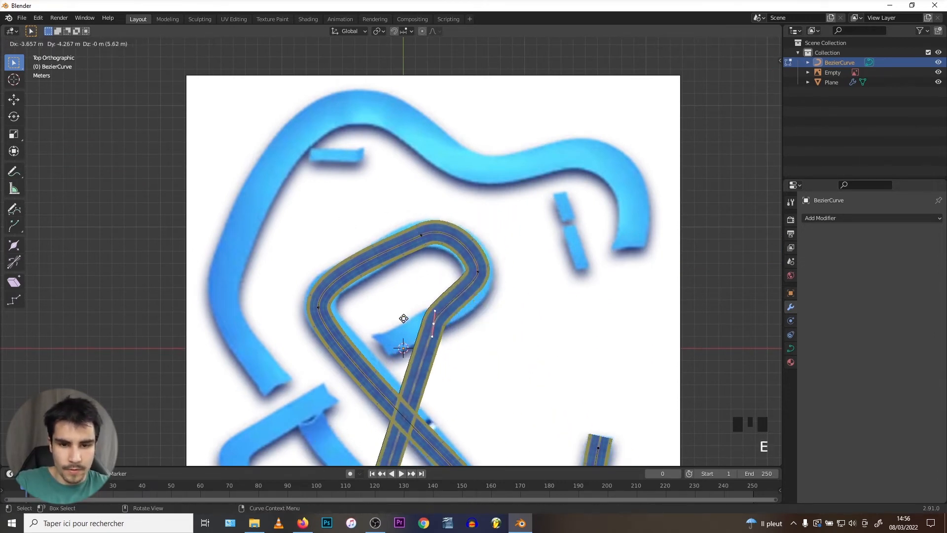
key(r)
key(g)
click(477, 271)
key(s)
click(421, 235)
key(r)
click(361, 218)
key(g)
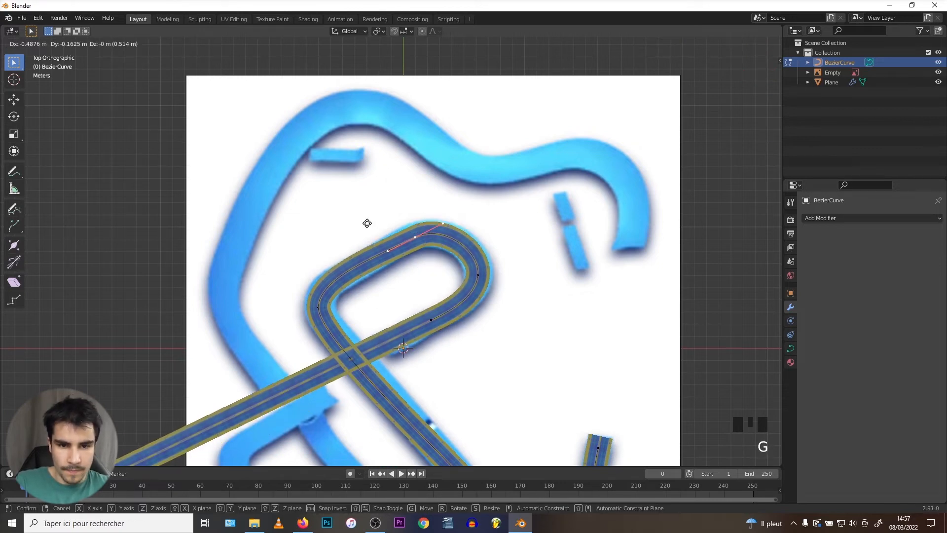
click(340, 328)
scroll(359, 294, up, 1)
scroll(359, 294, down, 4)
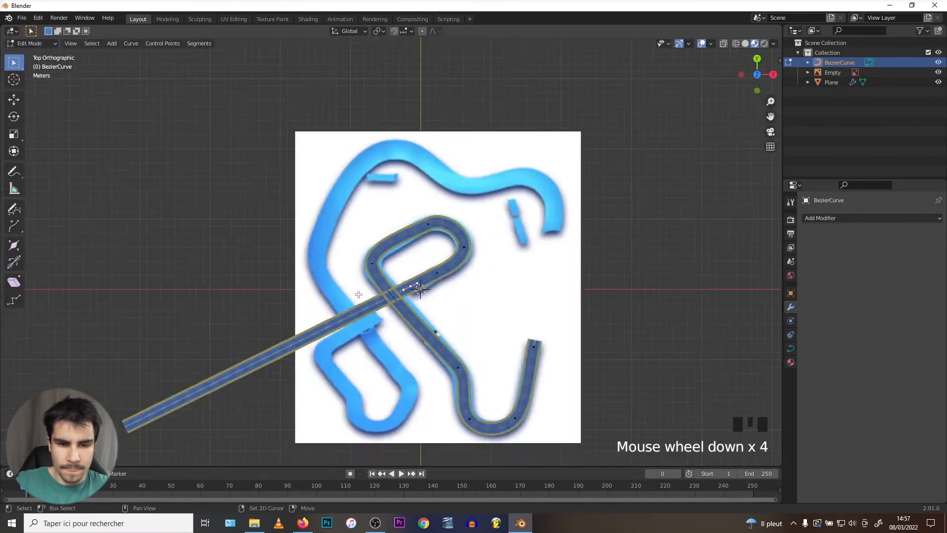
Leave Edit Mode and set the track plane's Array count to 37 so the road ends at the central loop's end
key(Tab)
scroll(358, 294, up, 2)
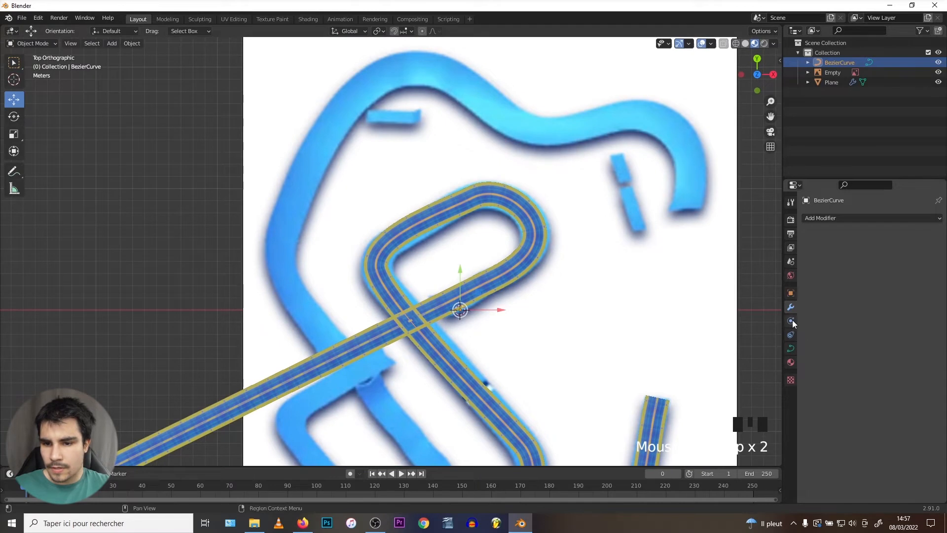
click(459, 291)
click(461, 291)
click(494, 276)
drag(895, 262, 866, 262)
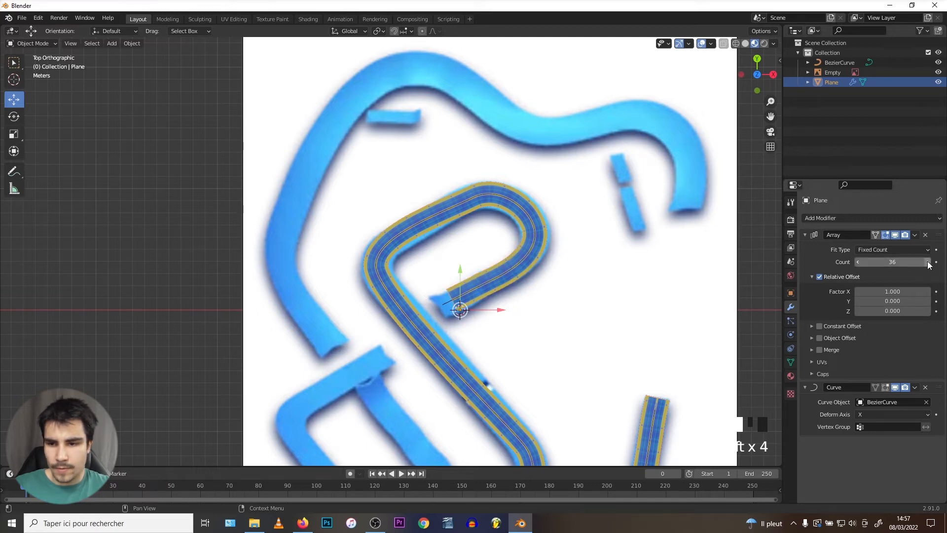
Open the Bezier curve in Edit Mode and raise the central loop's end point along Z with the Move tool
scroll(458, 259, up, 5)
middle_drag(485, 382, 354, 287)
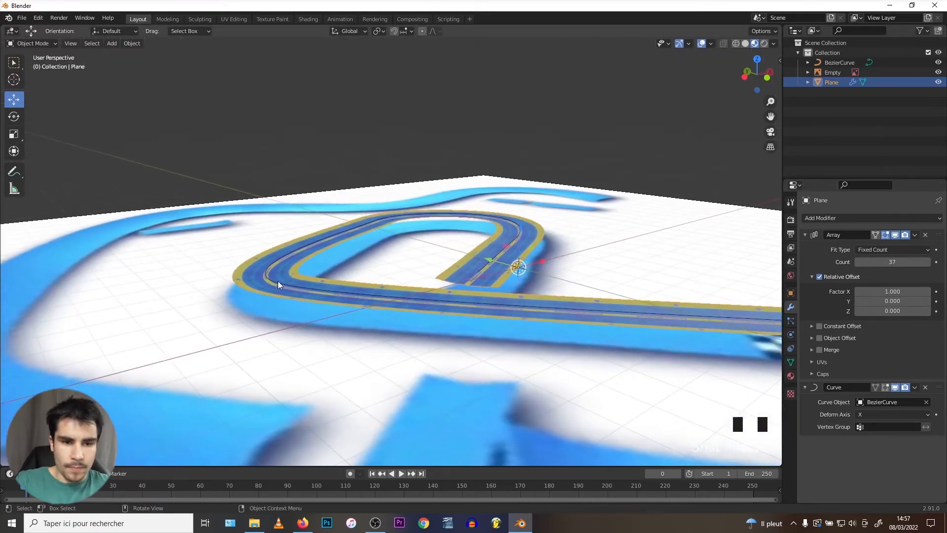
click(270, 273)
mouse_move(269, 272)
middle_down()
mouse_move(363, 264)
mouse_move(238, 255)
mouse_move(276, 256)
middle_up()
key(Tab)
middle_drag(402, 261, 417, 292)
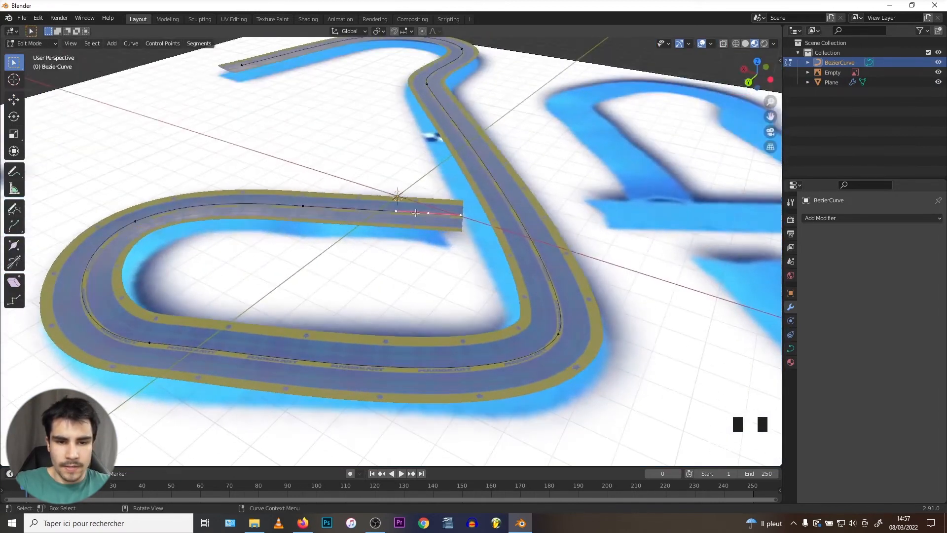
middle_drag(424, 232, 416, 201)
click(14, 101)
drag(481, 223, 483, 188)
Rotate the raised end point in front view to slope the road, and adjust the heights of the loop's points along Z
middle_drag(436, 188, 481, 211)
key(KP_1)
key(r)
click(386, 285)
middle_drag(386, 285, 350, 239)
drag(429, 192, 434, 209)
middle_drag(114, 255, 286, 238)
drag(274, 210, 269, 190)
Try raising another control point of the curve along Z
scroll(396, 270, down, 2)
middle_drag(396, 270, 416, 276)
click(555, 252)
drag(559, 213, 564, 199)
key(ctrl+z)
Select the two points bounding the long diagonal straight and subdivide the segment between them
click(142, 261)
middle_drag(345, 222, 320, 316)
scroll(321, 318, down, 2)
middle_drag(386, 291, 540, 239)
scroll(540, 239, down, 1)
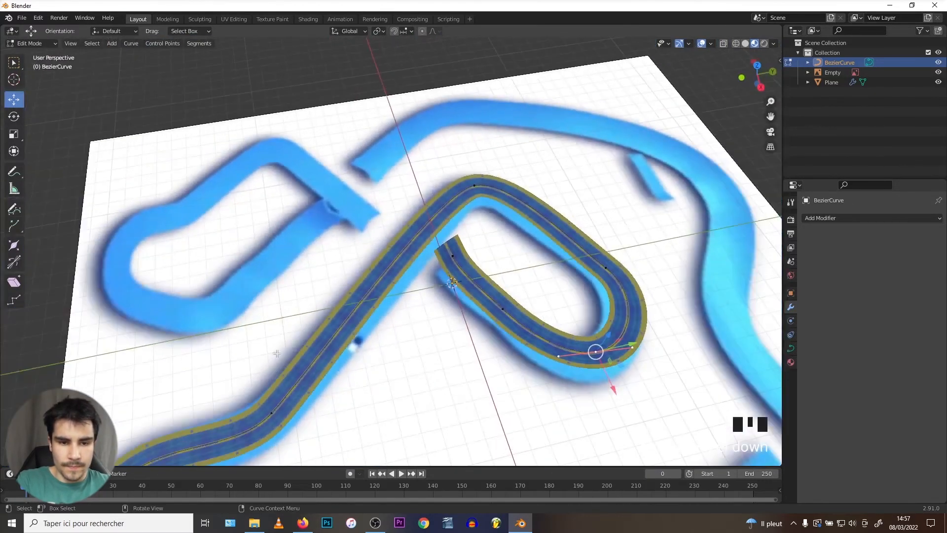
middle_drag(412, 288, 375, 265)
scroll(348, 286, down, 2)
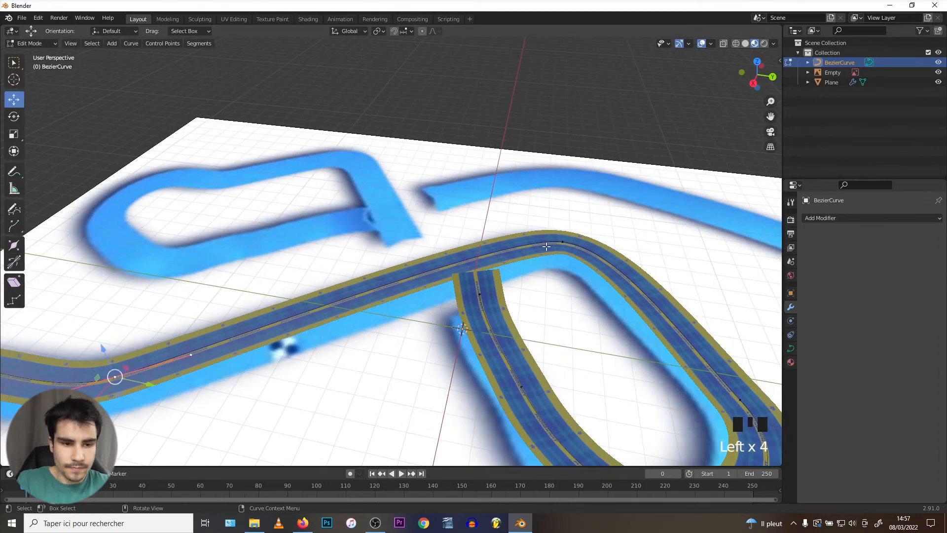
shift+click(569, 247)
right_click(463, 247)
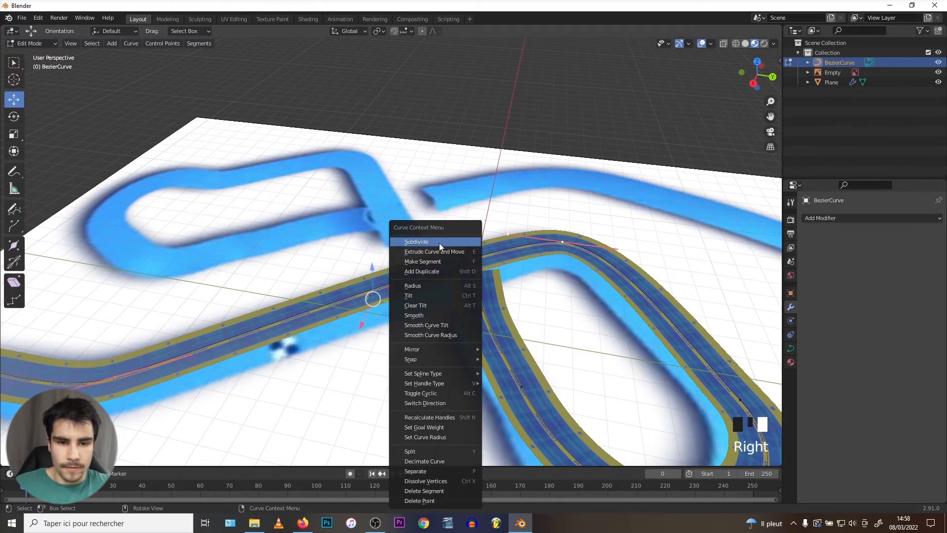
click(439, 241)
Adjust the height of the straight's new middle point along Z and leave Edit Mode to inspect the crossing
mouse_move(364, 293)
middle_down()
mouse_move(332, 249)
mouse_move(365, 302)
middle_up()
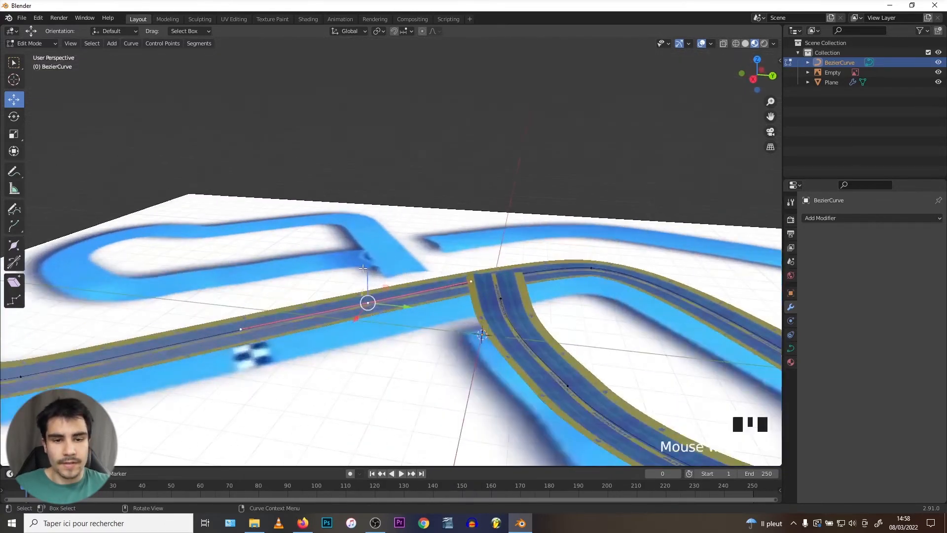
key(g)
key(z)
drag(369, 199, 368, 181)
middle_drag(368, 182, 343, 245)
key(Tab)
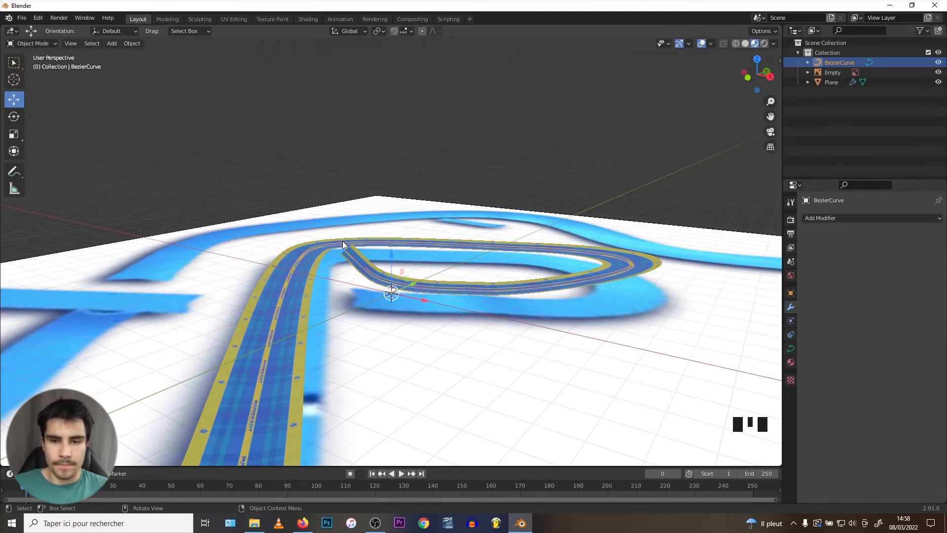
key(Tab)
key(Tab)
Add a second Bezier curve to the scene in top view
key(KP_7)
key(shift+a)
mouse_move(366, 283)
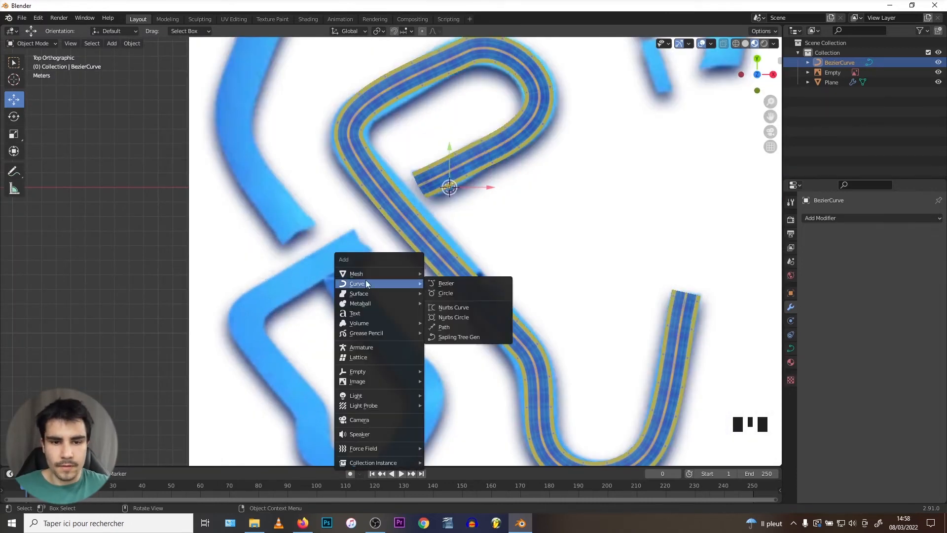
click(446, 283)
Duplicate the track plane with BezierCurve.001 as its Curve modifier object and move the copy along X toward the new curve
click(354, 174)
key(shift+d)
click(578, 216)
click(925, 403)
click(926, 402)
click(367, 235)
drag(617, 215, 330, 216)
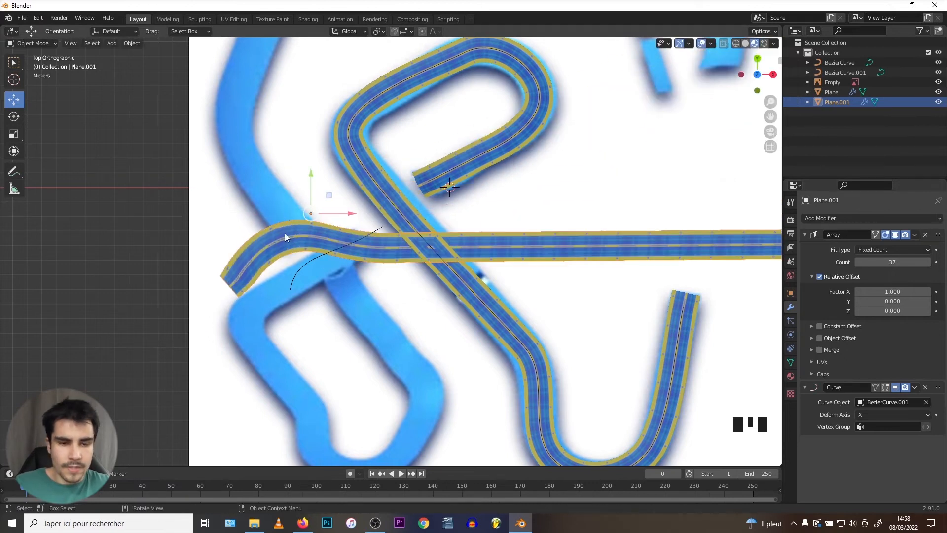
Rotate and move the copied track plane to line it up with the second Bezier curve
key(r)
key(g)
click(235, 289)
scroll(235, 289, up, 1)
click(362, 277)
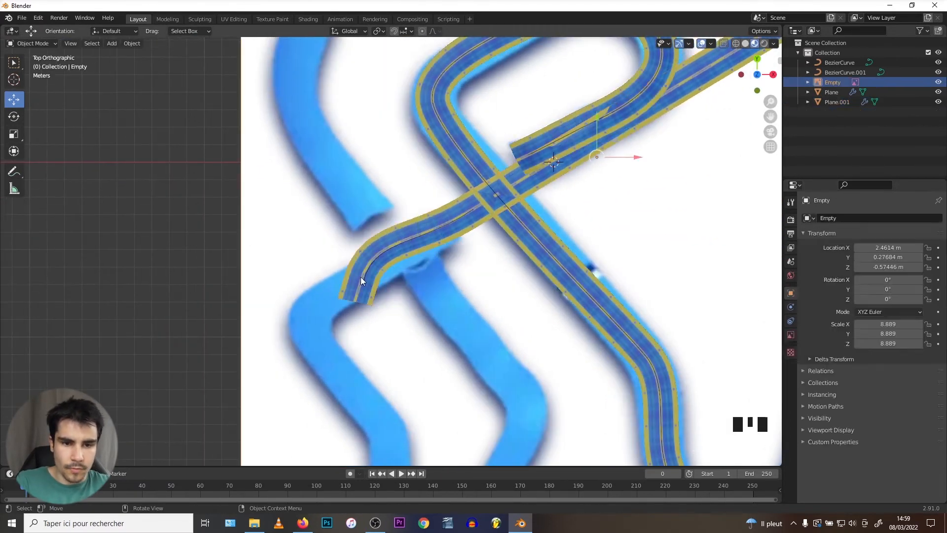
Edit the second Bezier curve, moving its points onto the lower-left loop of the reference and extruding its end along the road
click(362, 277)
key(Tab)
key(g)
click(293, 315)
key(g)
key(e)
click(341, 420)
Extrude further curve points around the bottom of the lower-left loop, rotating and moving each to follow the reference
shift+middle_drag(340, 367, 339, 288)
key(e)
key(r)
key(g)
click(434, 377)
key(r)
key(e)
key(r)
key(g)
key(e)
key(r)
Reposition the second curve's misaligned points over the reference loop and leave Edit Mode
click(377, 175)
key(g)
click(520, 275)
key(g)
click(459, 267)
key(Tab)
Increase the second curve's preview resolution, and scale and move one of its points to fit the loop
click(791, 348)
click(931, 261)
click(931, 261)
key(Tab)
click(387, 322)
key(s)
key(g)
click(295, 296)
Scale and rotate the handles of the second curve's points to smooth its bends
click(302, 191)
key(s)
middle_drag(306, 198, 345, 316)
key(r)
click(318, 256)
shift+click(507, 305)
Set the Array count of Plane.001 to 22 to fit the length of the loop curve
middle_drag(493, 306, 434, 316)
scroll(434, 315, up, 3)
key(KP_7)
scroll(373, 206, down, 3)
shift+middle_drag(372, 206, 418, 277)
scroll(372, 341, down, 2)
click(791, 306)
key(Tab)
click(537, 205)
click(858, 262)
click(858, 262)
click(858, 262)
Edit the second curve again, rotating and moving the point near the crossing to match the reference
click(365, 299)
key(Tab)
scroll(394, 276, up, 3)
key(r)
click(395, 237)
key(KP_7)
key(g)
click(386, 251)
Rotate and scale the second curve's point at the loop's outer corner and leave Edit Mode
click(233, 407)
key(r)
key(s)
click(182, 374)
click(346, 323)
click(415, 263)
key(Tab)
Add a second material slot to Plane.001 and assign it to the mesh in Edit Mode
middle_drag(390, 316, 340, 286)
click(324, 256)
key(Tab)
scroll(395, 276, up, 2)
click(790, 376)
click(938, 218)
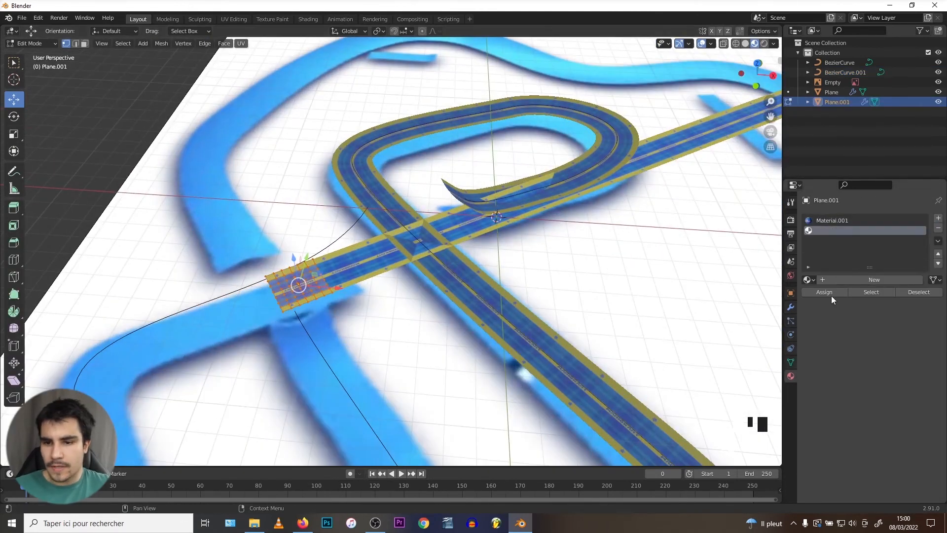
click(832, 293)
Split the viewport to open a Shader Editor beside it and create a new material in Plane.001's second slot
key(Tab)
scroll(227, 233, up, 3)
drag(780, 28, 389, 205)
key(shift+F3)
key(n)
Replace Material.002's default nodes with a copy of Material.001's road nodes and delete the copied albedo image texture
click(832, 220)
middle_drag(527, 273, 585, 214)
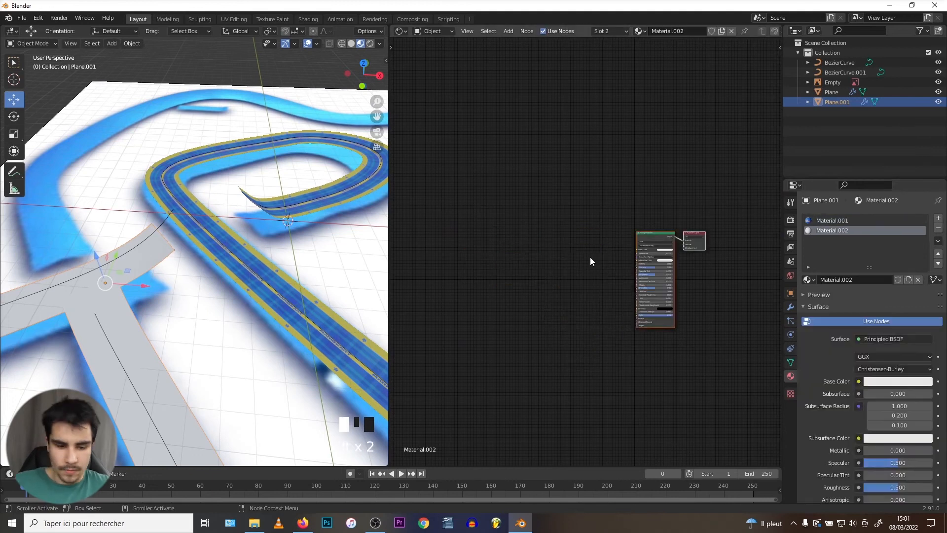
key(ctrl+v)
scroll(553, 205, up, 2)
click(581, 214)
key(Delete)
Bring the green road albedo image into Material.002 and link it between the Mapping vector and the Base Color
click(254, 526)
drag(647, 190, 551, 224)
drag(506, 223, 550, 269)
drag(613, 218, 666, 248)
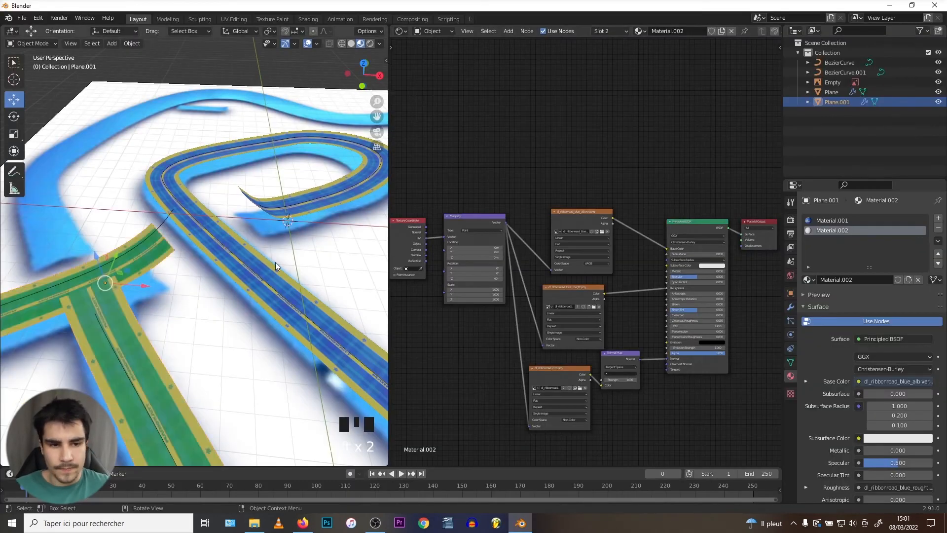
Edit the green track's curve and raise one of its points along Z
middle_drag(275, 262, 149, 318)
click(149, 318)
scroll(149, 318, down, 4)
middle_drag(258, 351, 222, 305)
click(169, 321)
key(Tab)
click(170, 321)
drag(237, 212, 237, 197)
Adjust further points of the green track's curve near the crossing and return to Object Mode in top view
middle_drag(217, 261, 197, 261)
click(262, 294)
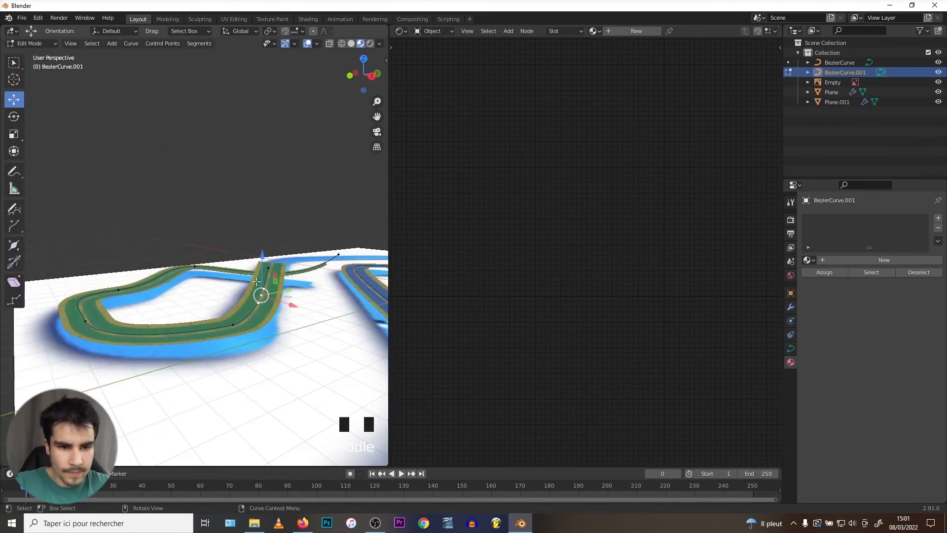
click(226, 276)
middle_drag(148, 295, 250, 315)
key(KP_7)
key(Tab)
Create a third Bezier curve over the upper-left outer section of the reference and scale it up
scroll(212, 329, down, 2)
key(Caps_Lock)
click(238, 315)
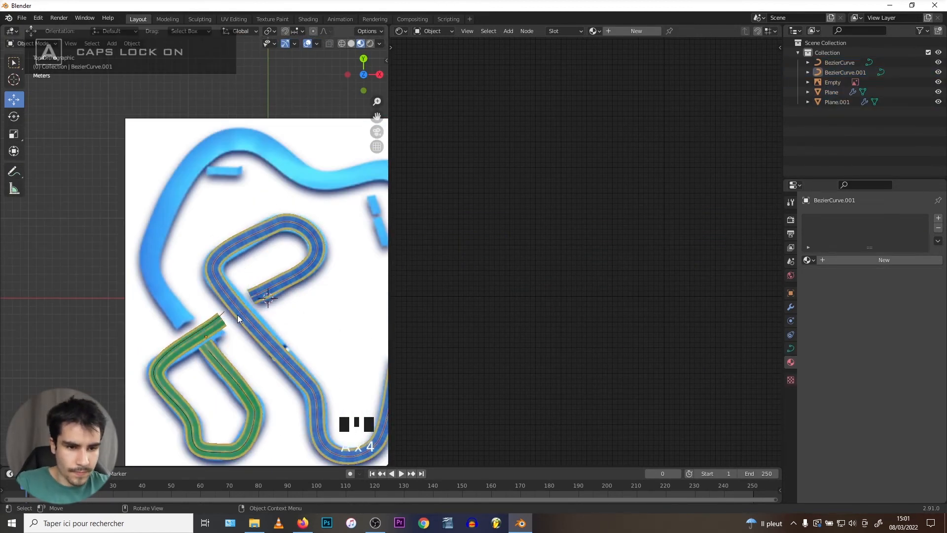
key(shift+d)
right_click(237, 315)
scroll(225, 262, up, 1)
key(s)
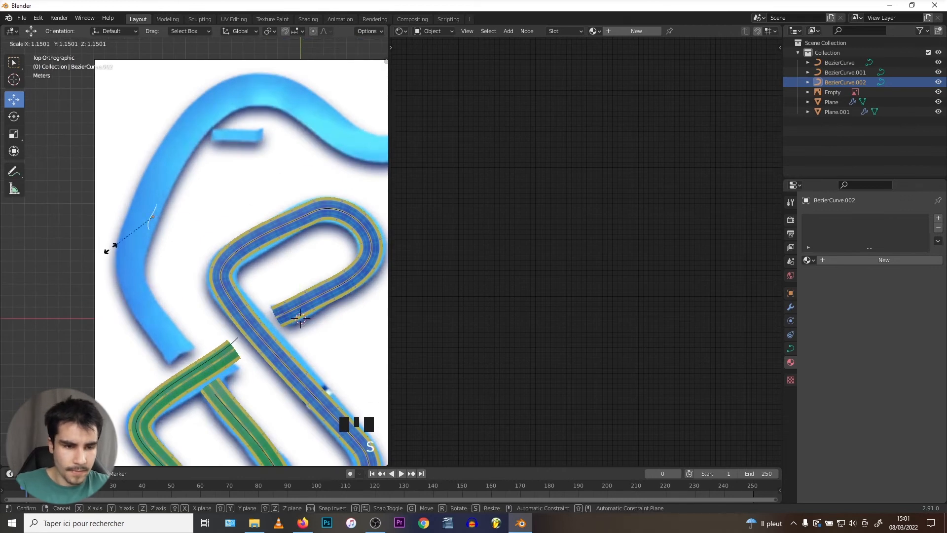
click(110, 250)
Duplicate the green track plane and set the copy's Curve modifier object to BezierCurve.002
shift+middle_drag(184, 242, 191, 330)
scroll(222, 253, down, 2)
scroll(161, 302, up, 1)
click(213, 383)
key(shift+d)
click(148, 318)
click(791, 307)
click(926, 402)
click(926, 402)
click(153, 244)
Move and rotate Plane.002 until the track follows the outer curve of the reference
key(g)
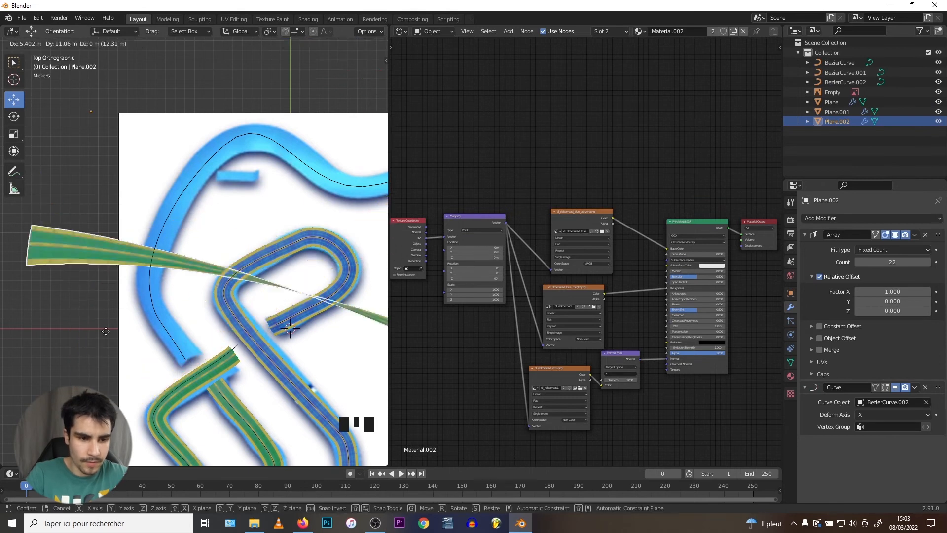
click(163, 341)
key(r)
click(115, 254)
key(g)
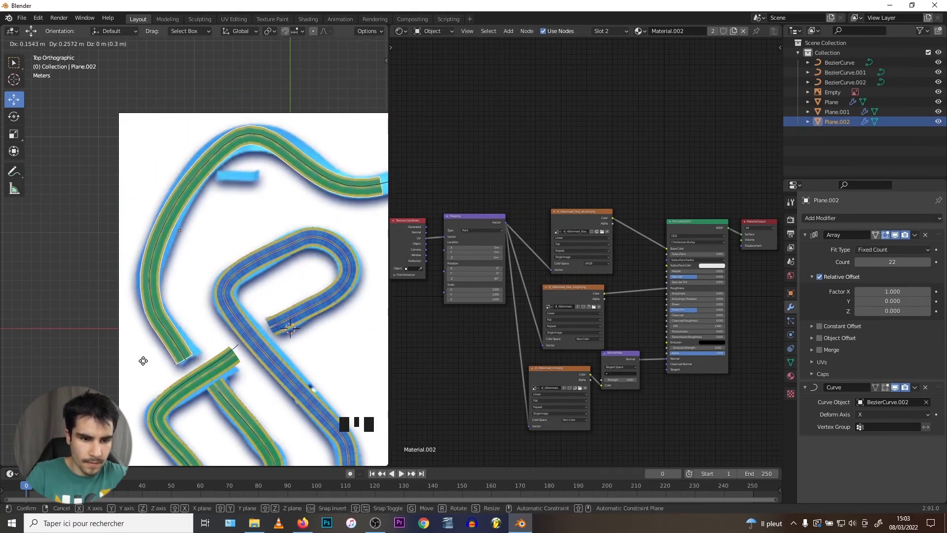
click(142, 359)
Increase Plane.002's Array count to extend the track further along the outer curve
shift+middle_drag(231, 311, 98, 339)
click(927, 262)
click(928, 263)
Assign the blue road material Material.001 to Plane.002's mesh in Edit Mode
click(790, 376)
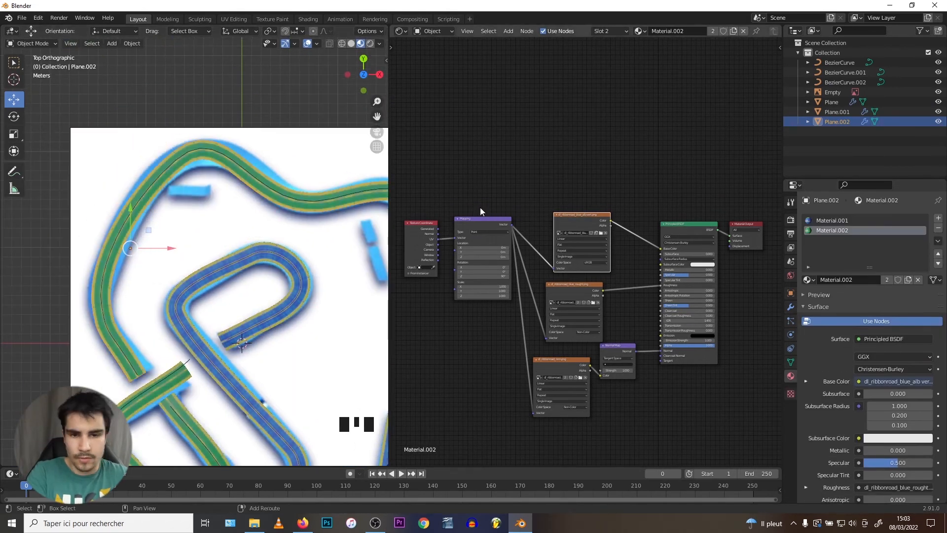
click(866, 220)
key(Tab)
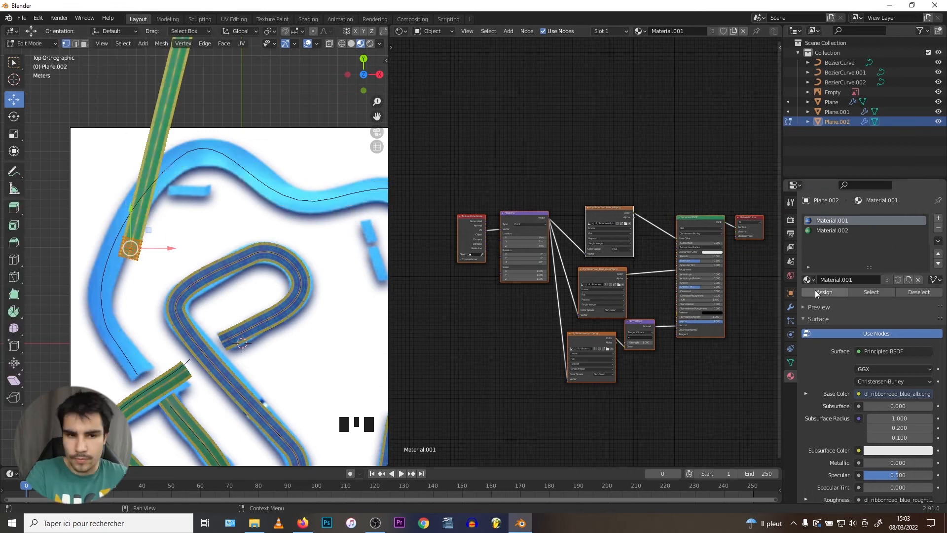
click(819, 291)
key(Tab)
Add a second material slot to the original track plane, assign it to the mesh, and create a new material in it
click(296, 296)
key(Tab)
click(938, 218)
click(824, 292)
click(876, 279)
Replace Material.003's default nodes with the copied road material nodes
drag(609, 213, 760, 367)
key(x)
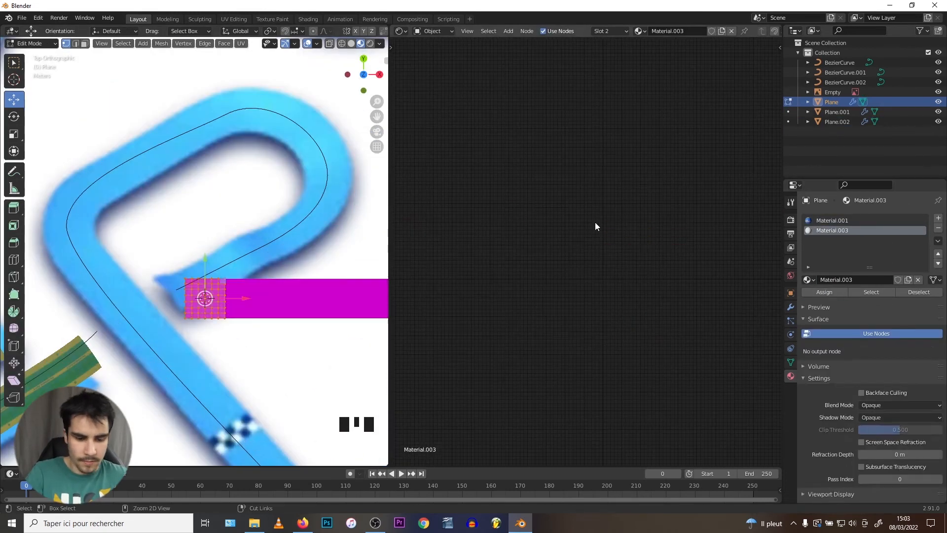
key(ctrl+v)
Bring the red road albedo image into Material.003 and link it between the Mapping vector and the Base Color
click(254, 522)
drag(207, 129, 526, 186)
scroll(532, 198, up, 3)
drag(461, 218, 510, 225)
drag(568, 178, 609, 243)
drag(536, 179, 526, 188)
Leave Edit Mode and hide the circuit reference image
key(Tab)
scroll(220, 300, down, 4)
middle_drag(237, 236, 190, 229)
click(243, 263)
scroll(191, 229, up, 7)
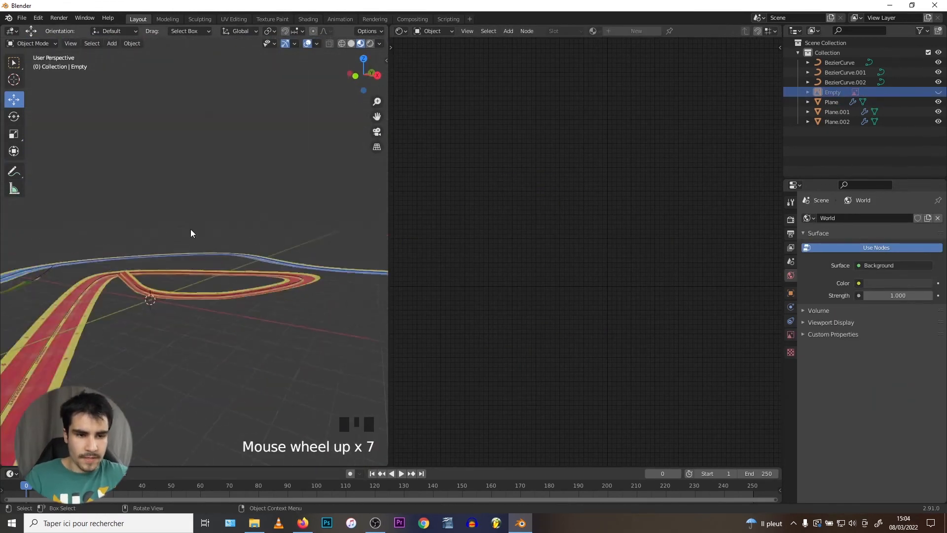
scroll(199, 276, down, 7)
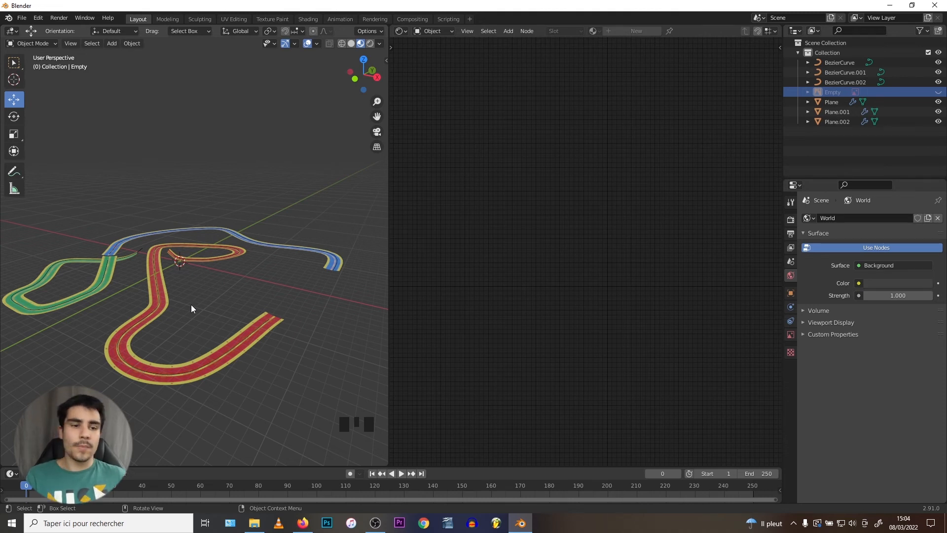
middle_drag(206, 329, 227, 319)
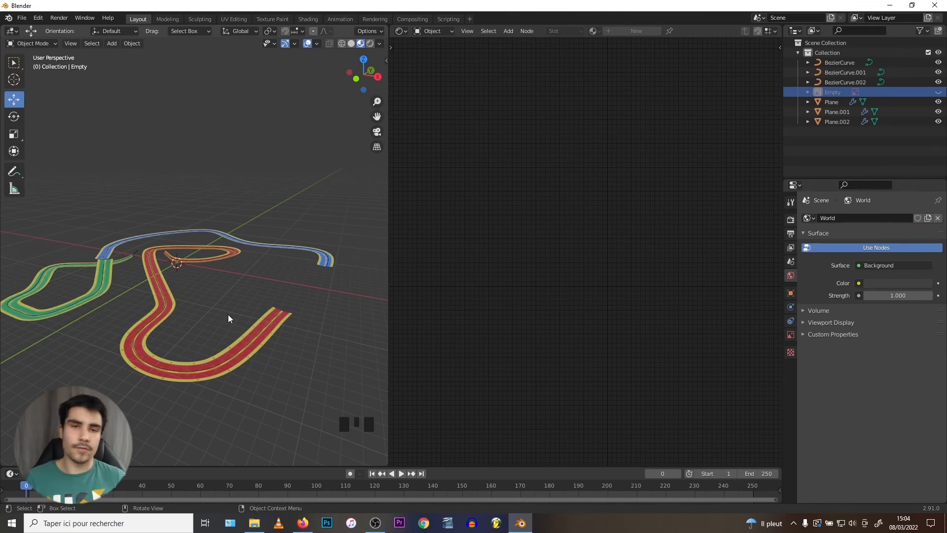
middle_drag(201, 276, 132, 335)
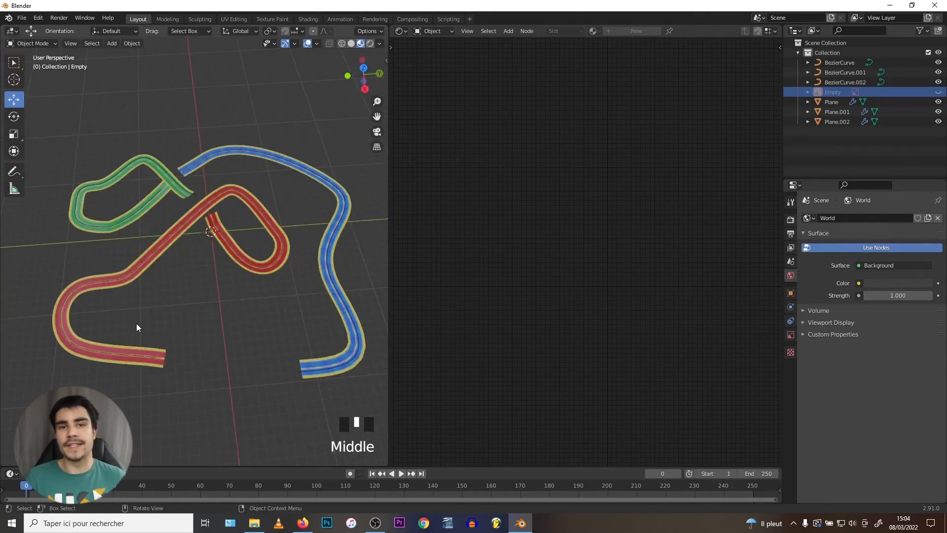